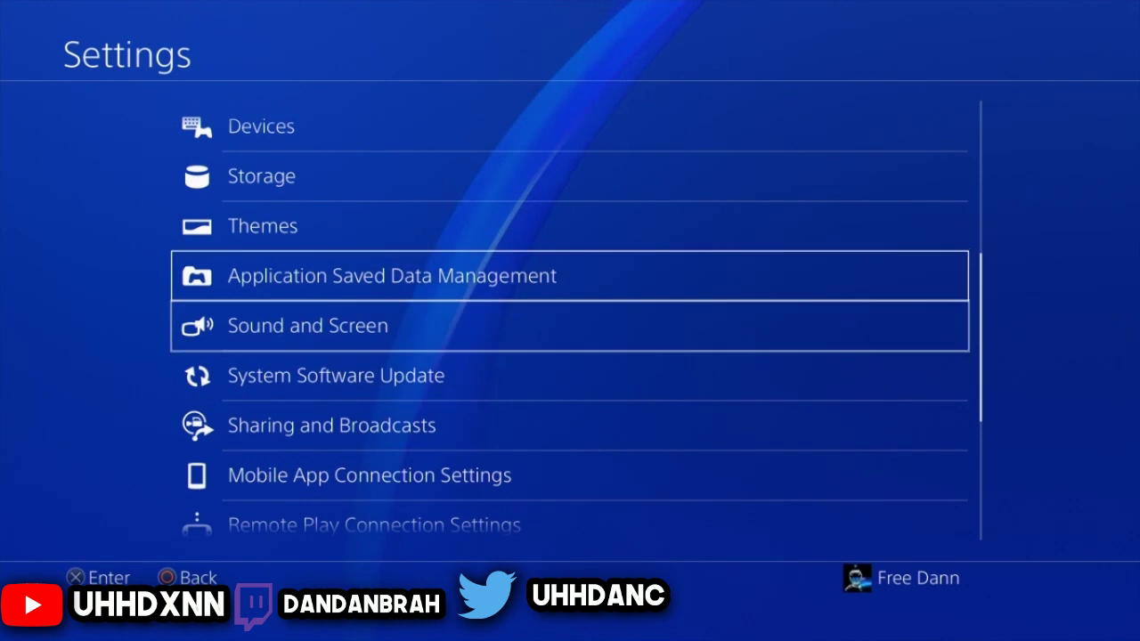
Delete The Last of Us Remastered saved data, Save Game 1, from the USB storage device and return to the home screen.
key(Down)
key(Down)
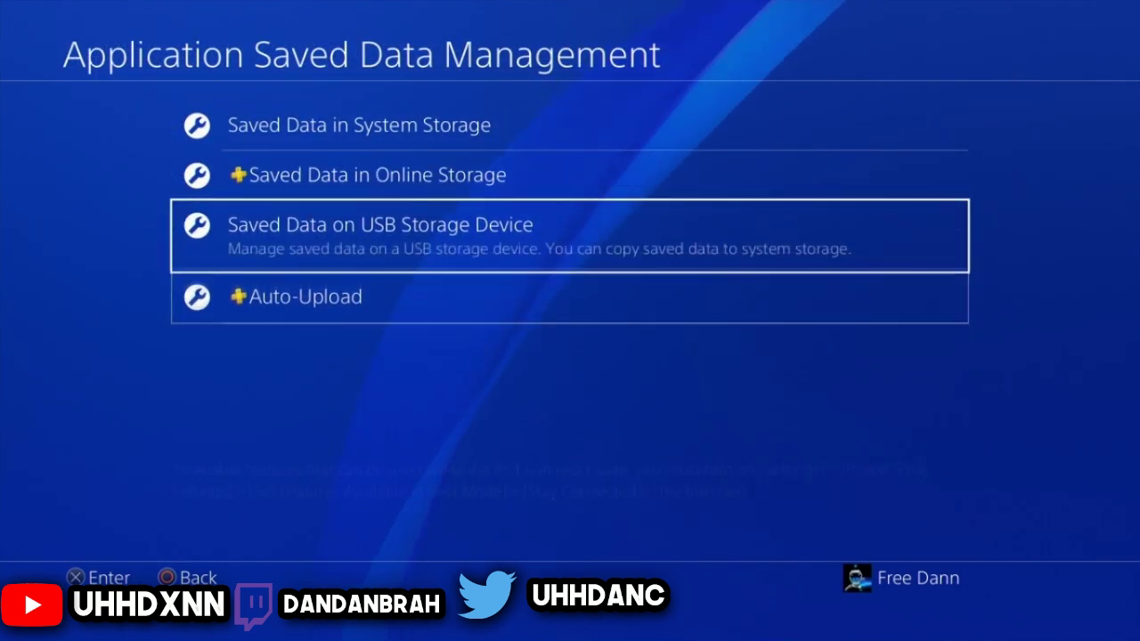
key(Return)
key(Down)
key(Return)
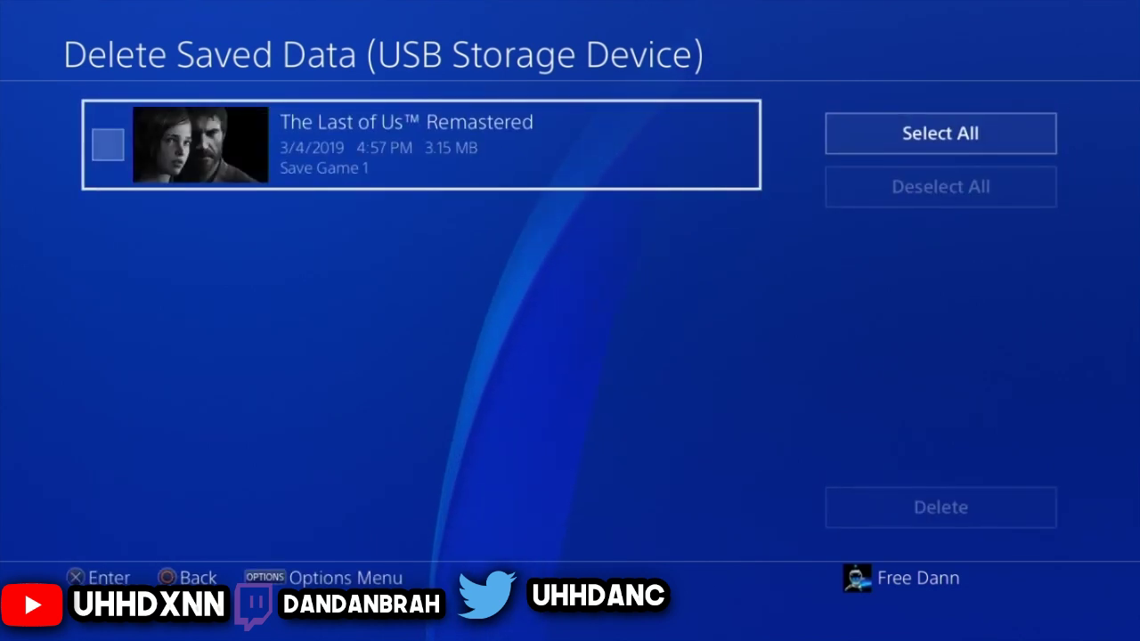
key(Return)
key(Right)
key(Return)
key(Return)
key(Escape)
key(Escape)
key(Escape)
key(Escape)
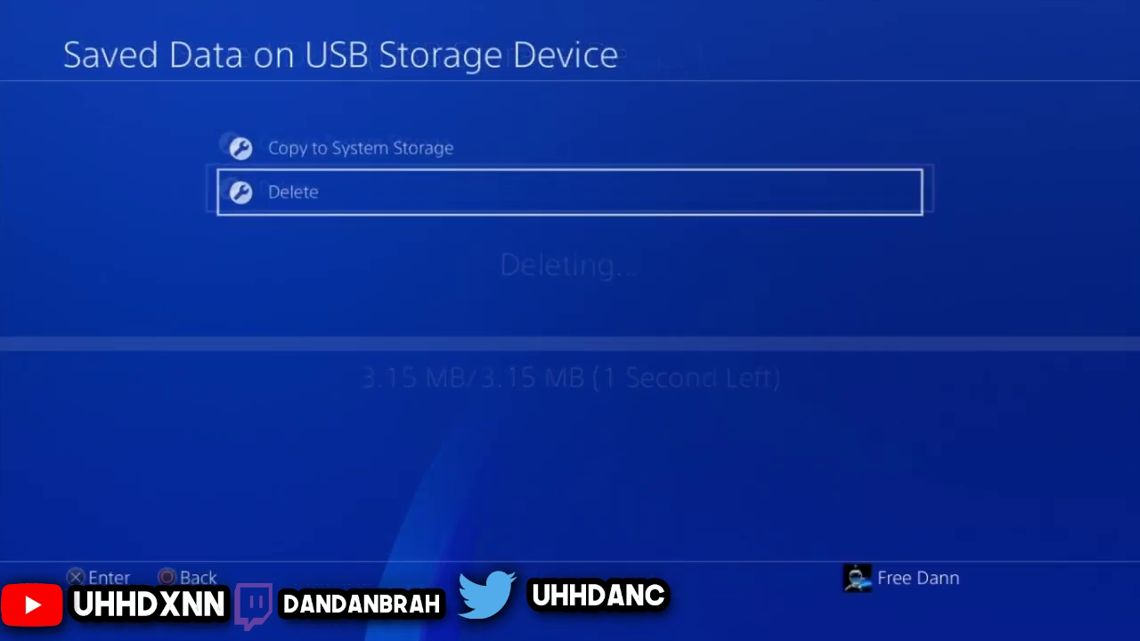
Open Application Saved Data Management in the console settings.
key(Left)
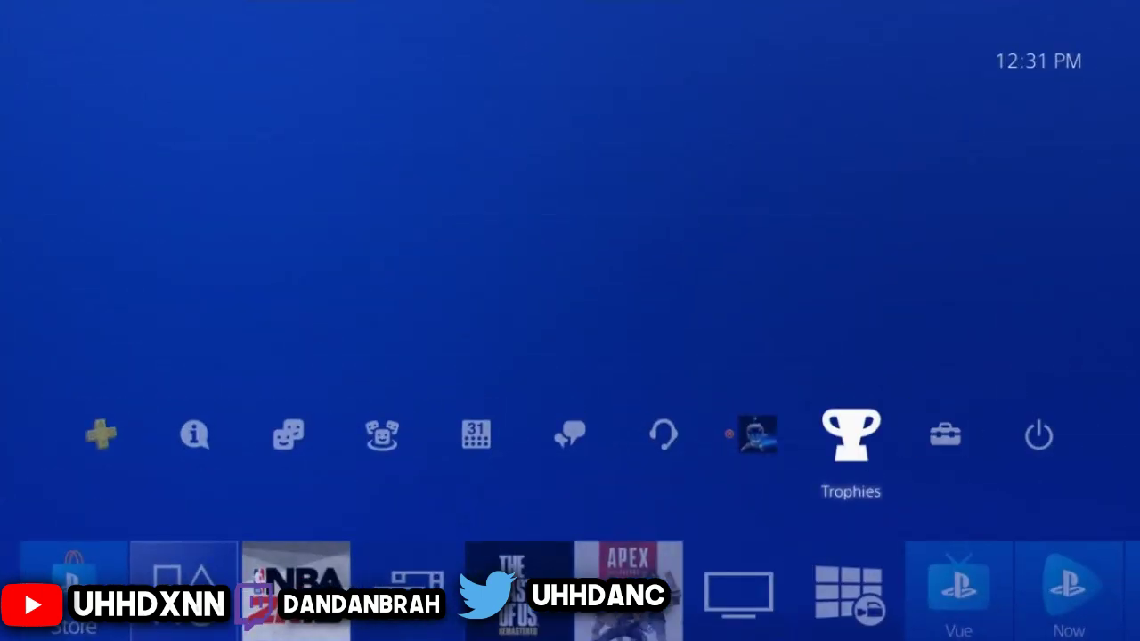
key(Right)
key(Return)
key(Down)
key(Down)
key(Down)
key(Down)
key(Down)
key(Down)
key(Down)
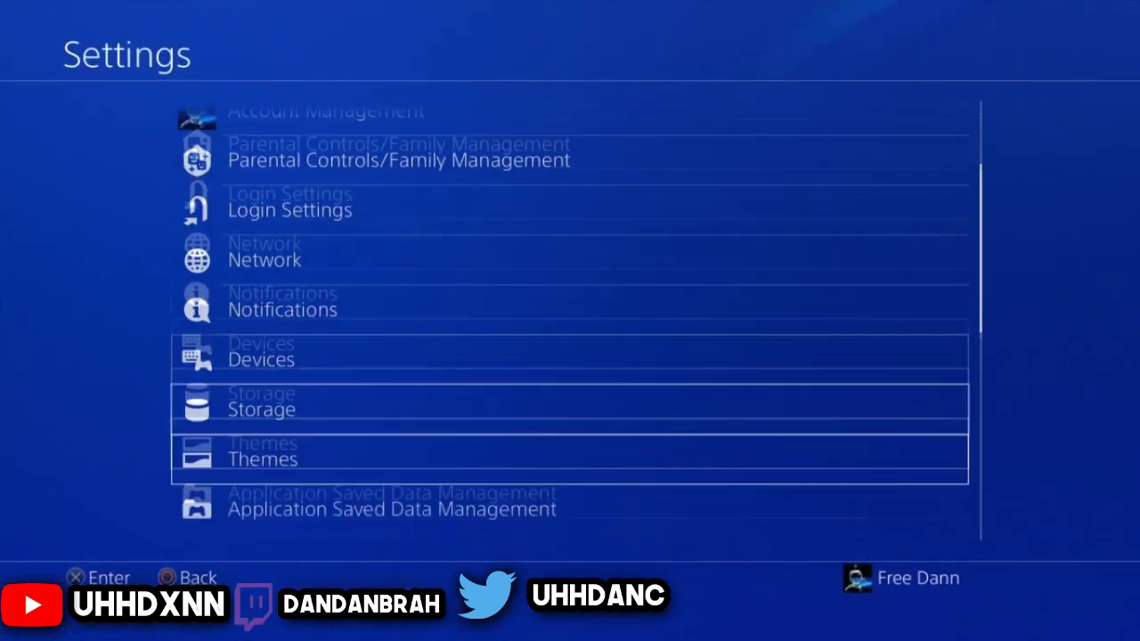
key(Return)
Open the list of saved data in system storage that can be copied to a USB storage device.
key(Down)
key(Up)
key(Return)
key(Down)
key(Down)
key(Up)
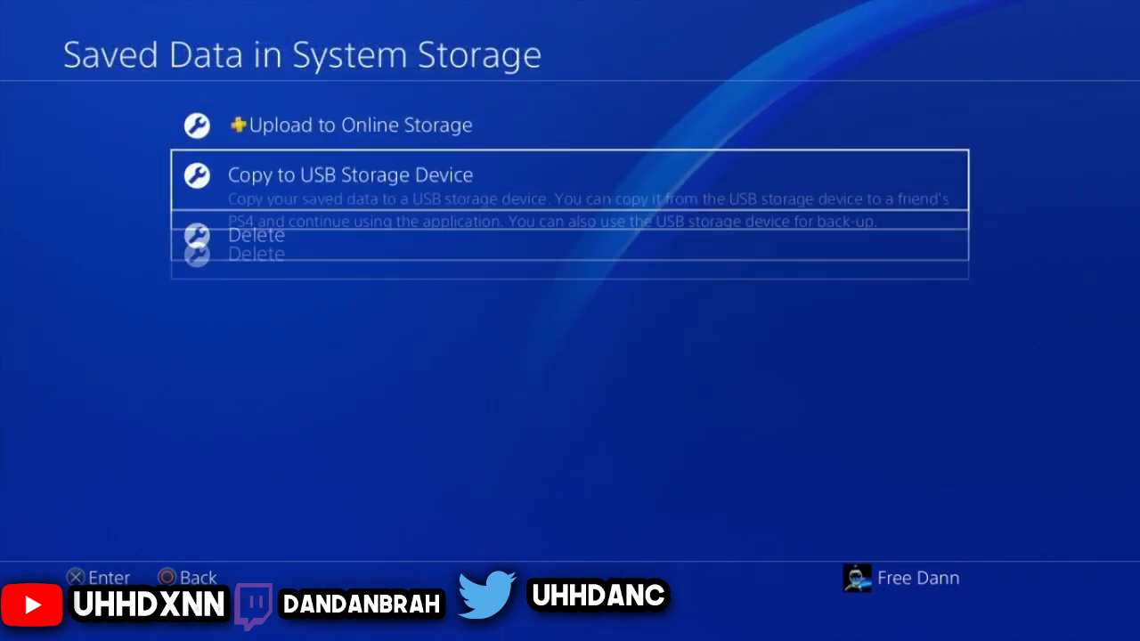
key(Return)
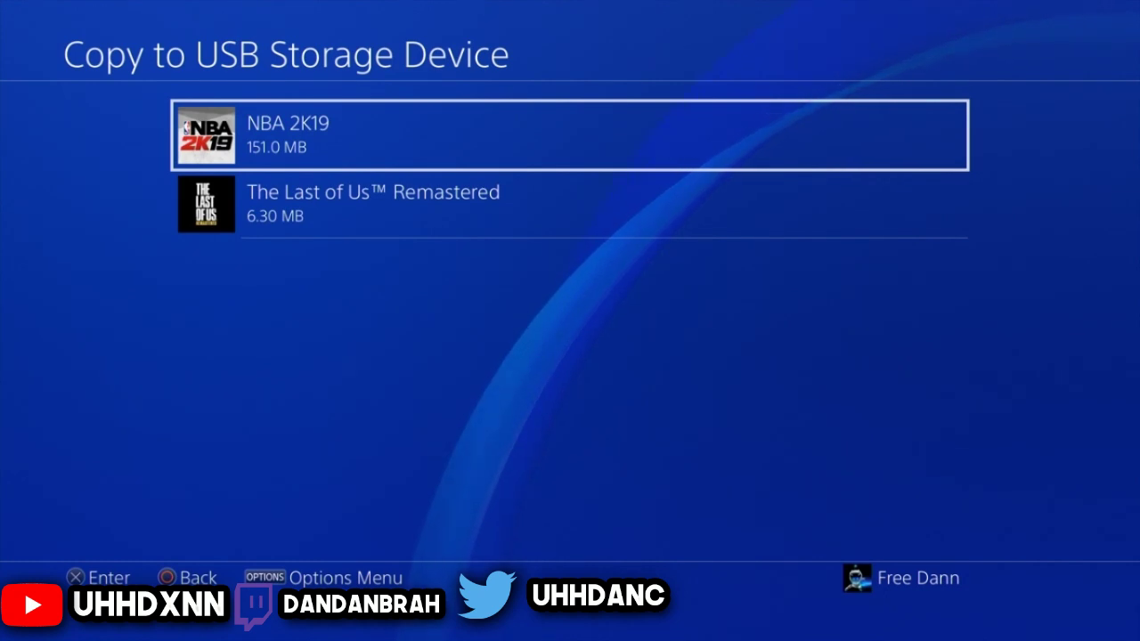
Look through the NBA 2K19 saved data available for copying and return to the game list.
key(Return)
key(Down)
key(Down)
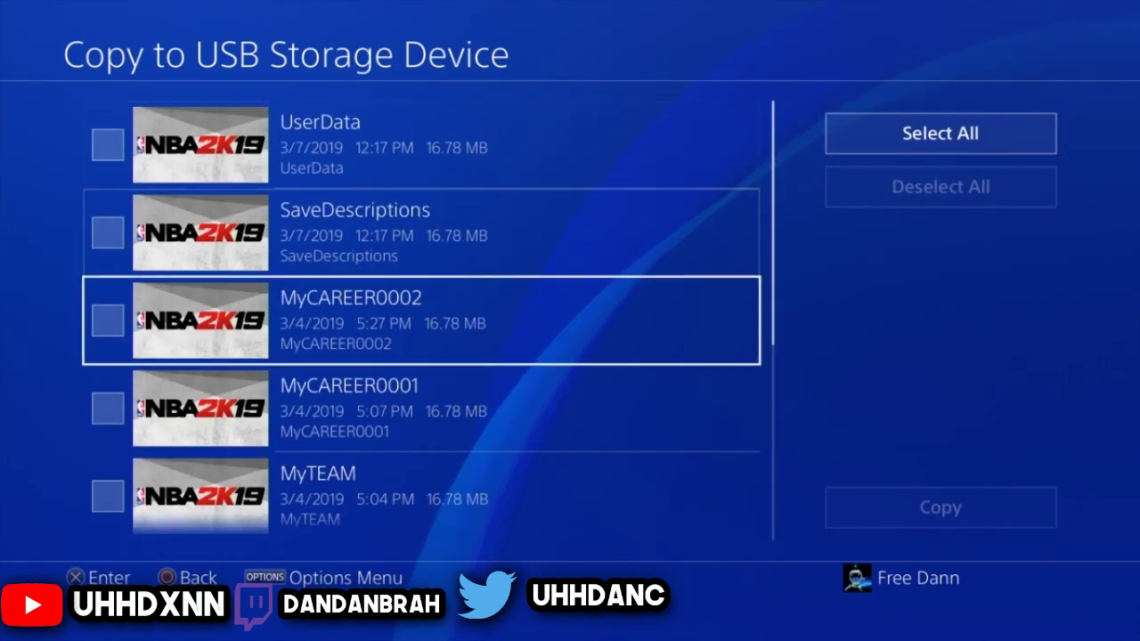
key(Down)
key(Down)
key(Down)
key(Down)
key(Down)
key(Down)
key(Up)
key(Up)
key(Up)
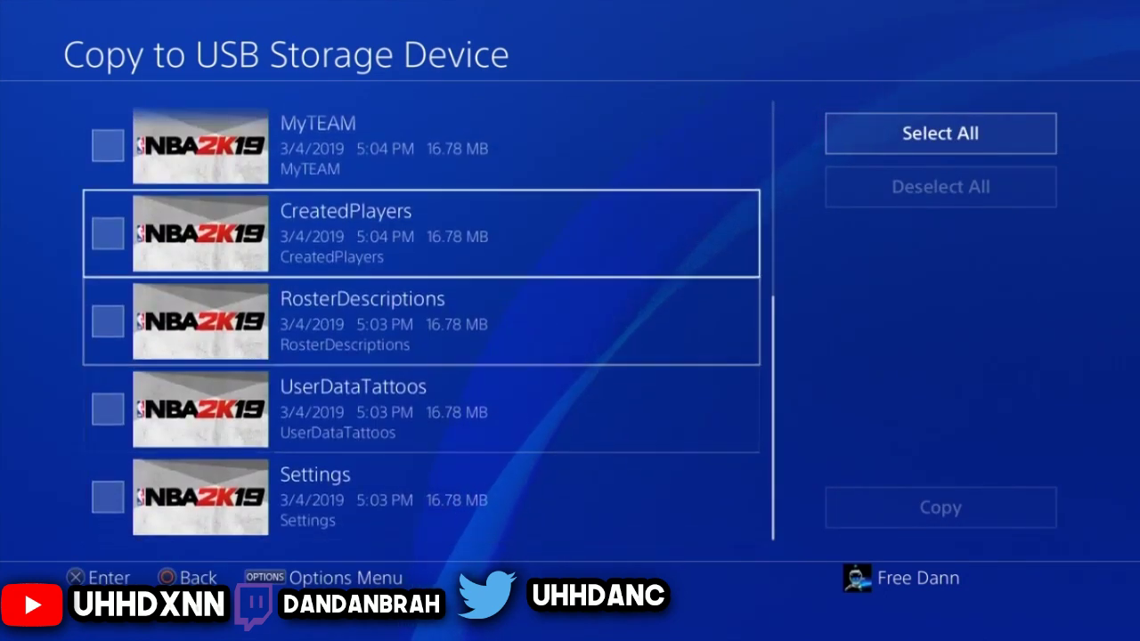
key(Up)
key(Up)
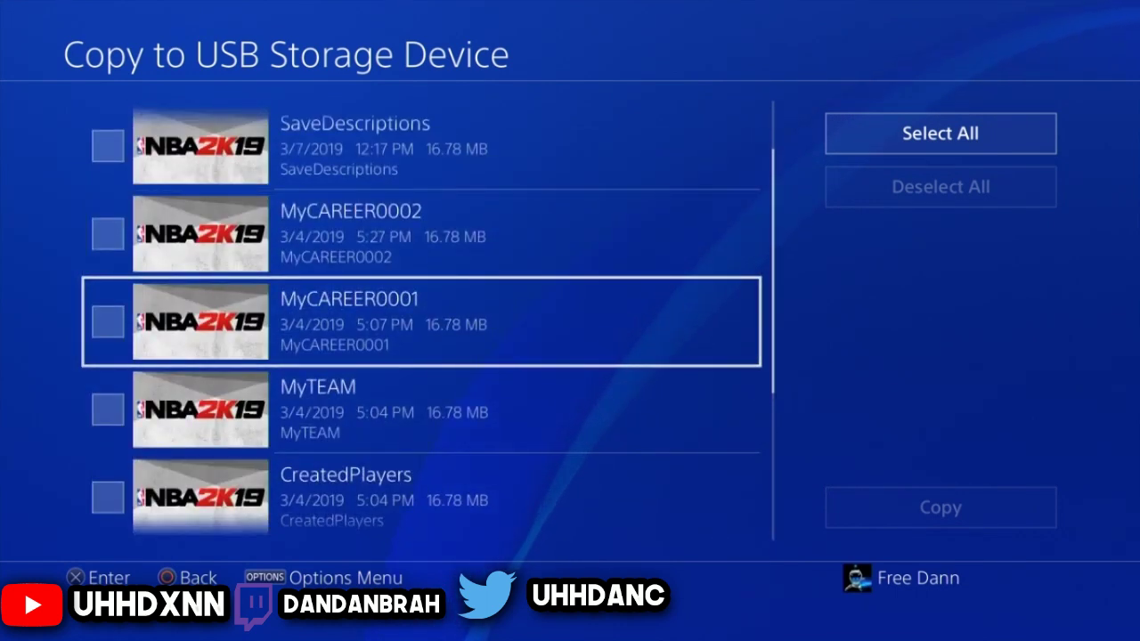
key(Up)
key(Up)
key(Up)
key(Escape)
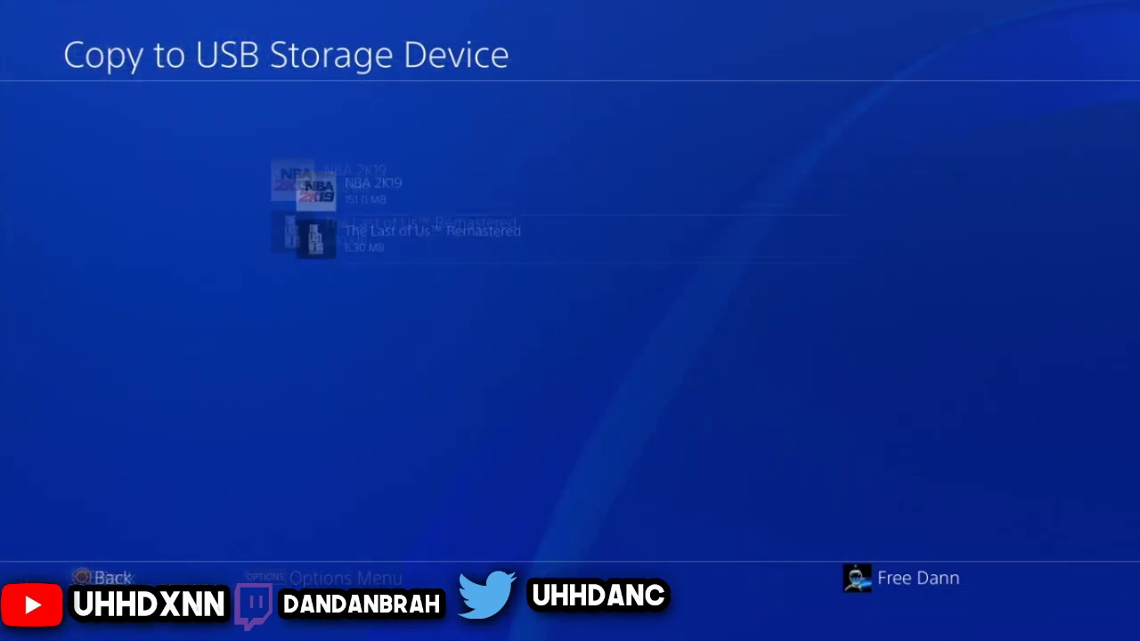
Copy The Last of Us Remastered saved data, Save Game 1, to the USB storage device.
key(Down)
key(Return)
key(Return)
key(Right)
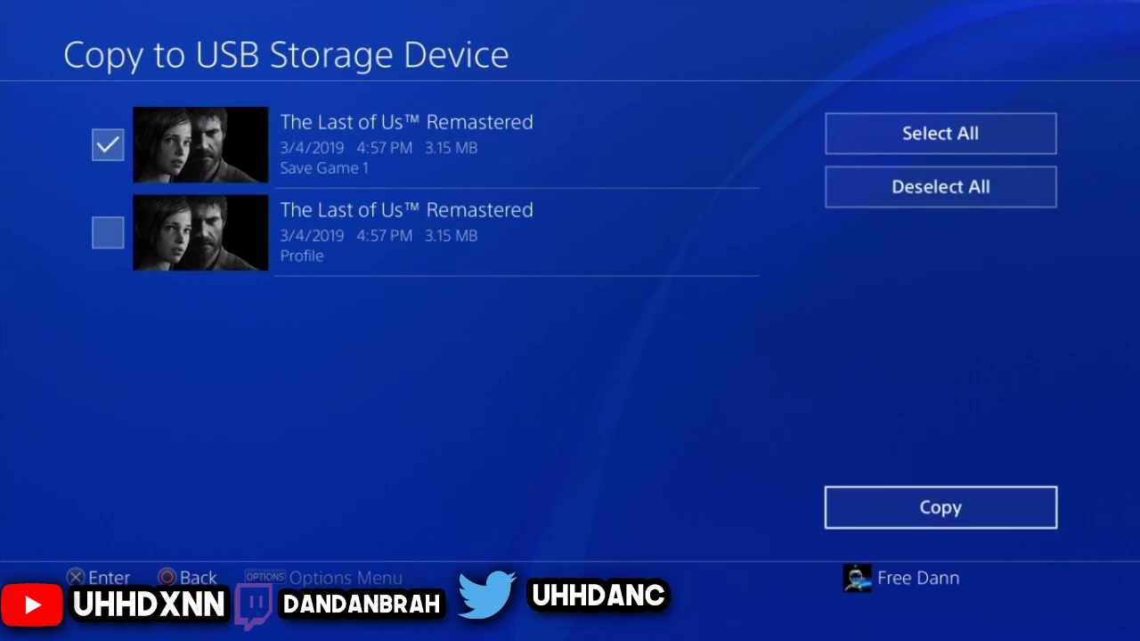
key(Return)
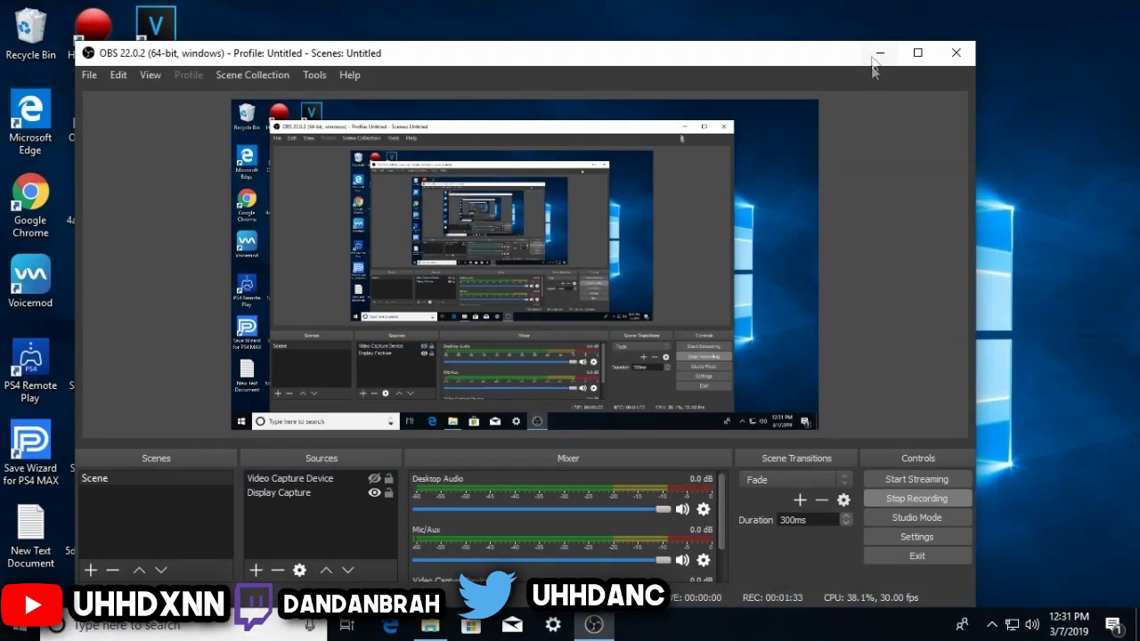
Switch to File Explorer on the PC and open the SAVEDATA folder inside PS4 on the USB drive.
click(883, 52)
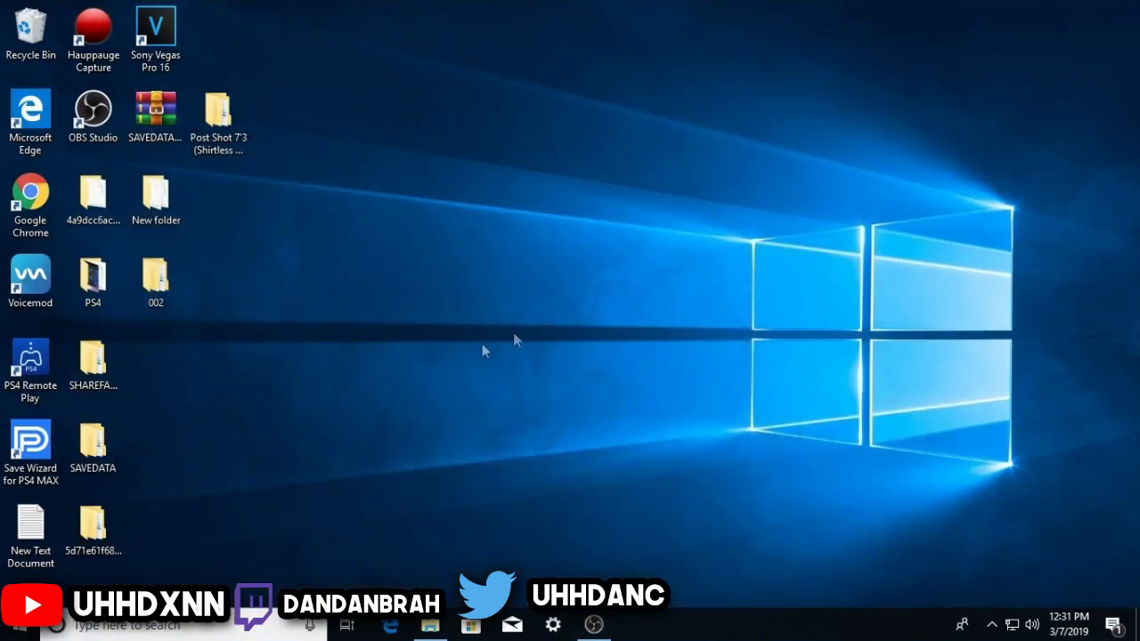
click(443, 628)
double_click(398, 277)
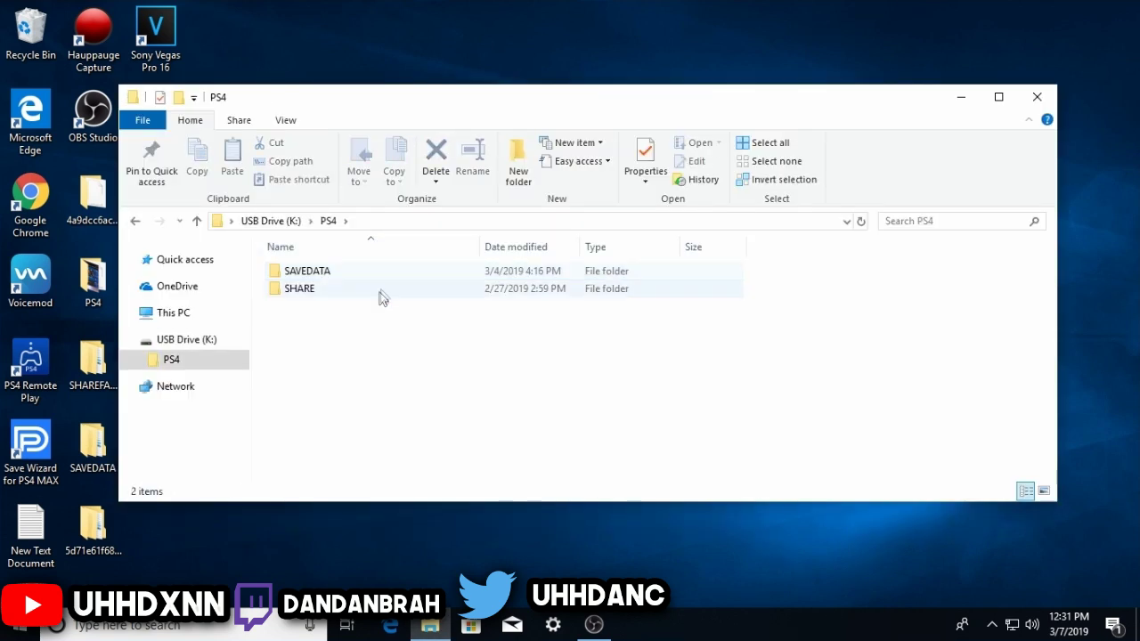
click(379, 274)
double_click(379, 275)
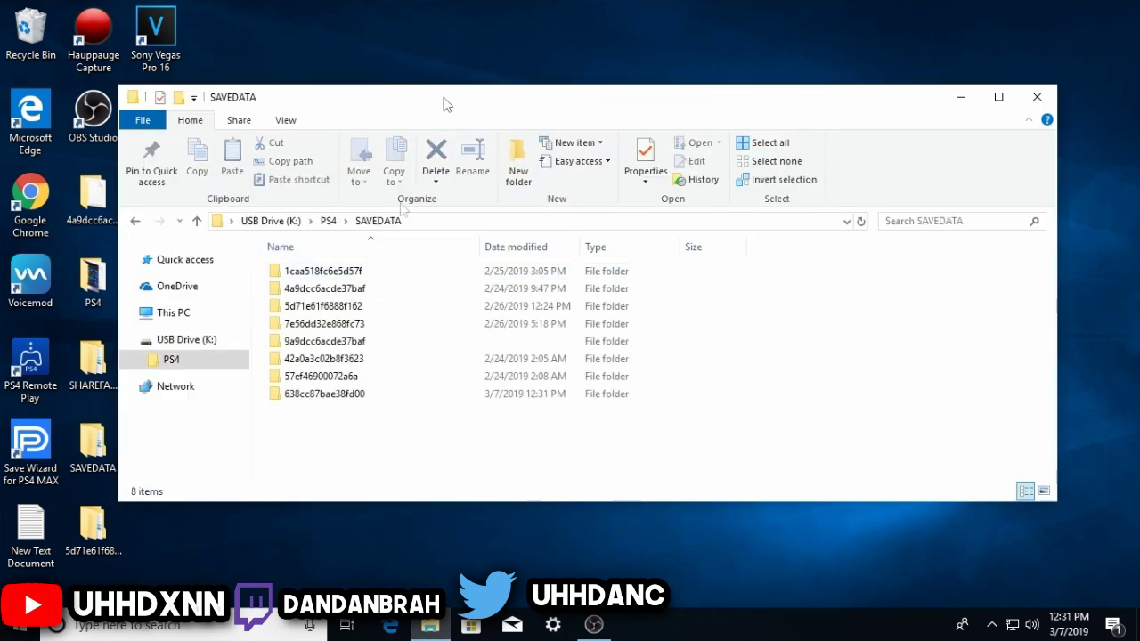
drag(463, 100, 756, 59)
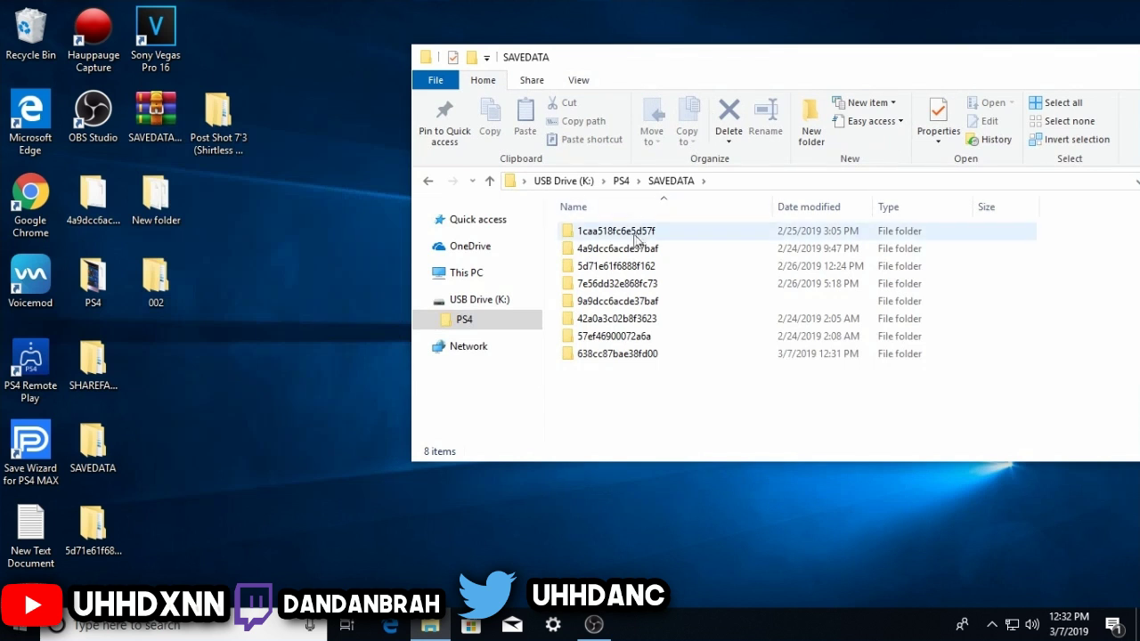
Inspect the CUSA00552 save files in the most recently modified SAVEDATA subfolder, and close the folder window.
double_click(610, 356)
double_click(611, 231)
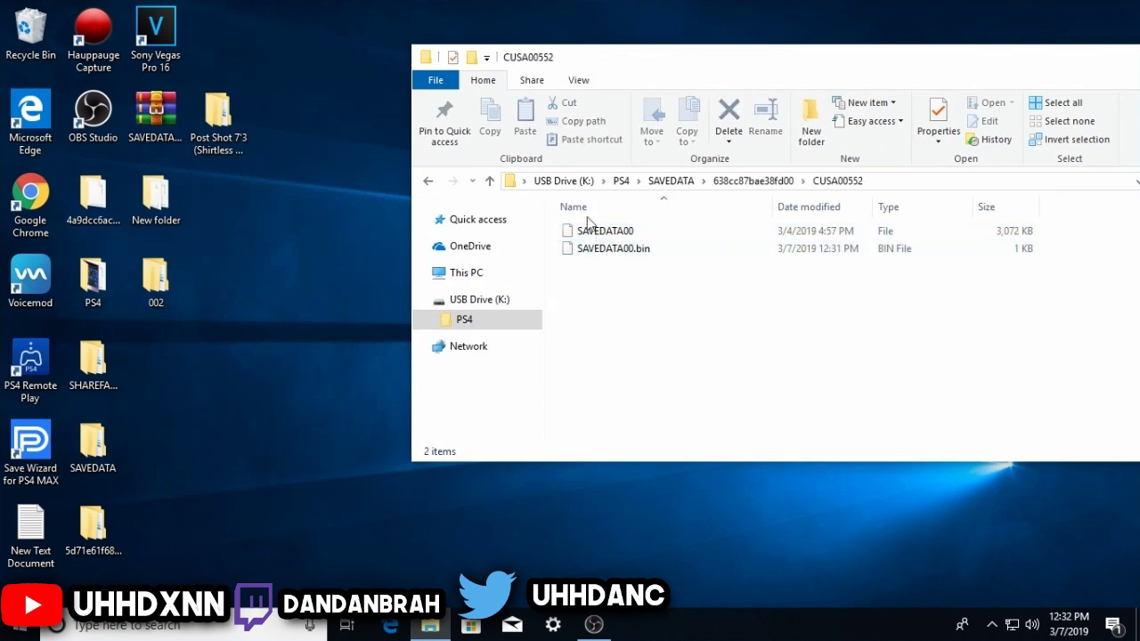
click(432, 182)
click(432, 182)
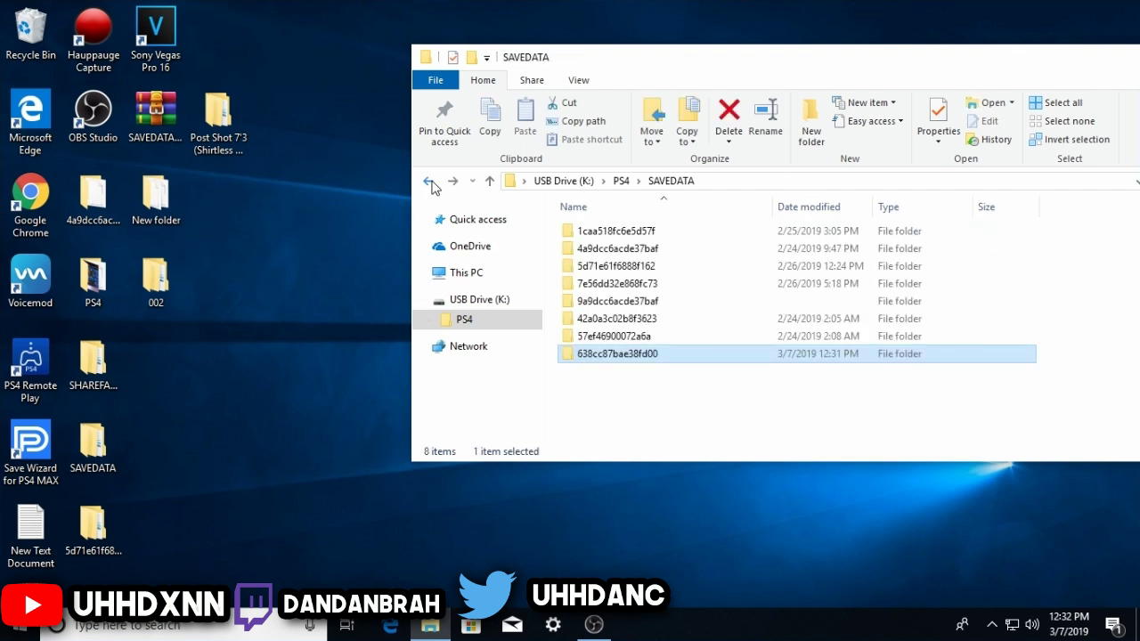
click(584, 369)
drag(874, 68, 635, 87)
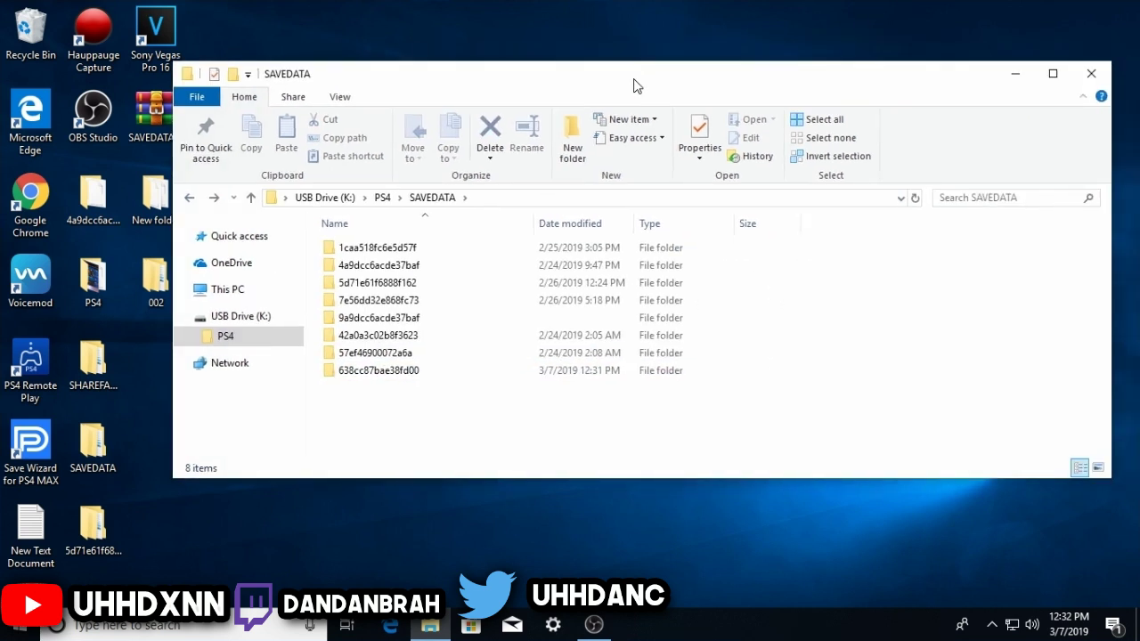
click(1091, 73)
Move the Post Shot 7'3 (Shirtless Maxed Badges) folder below the 002 folder on the desktop and view its contents.
drag(218, 149, 175, 372)
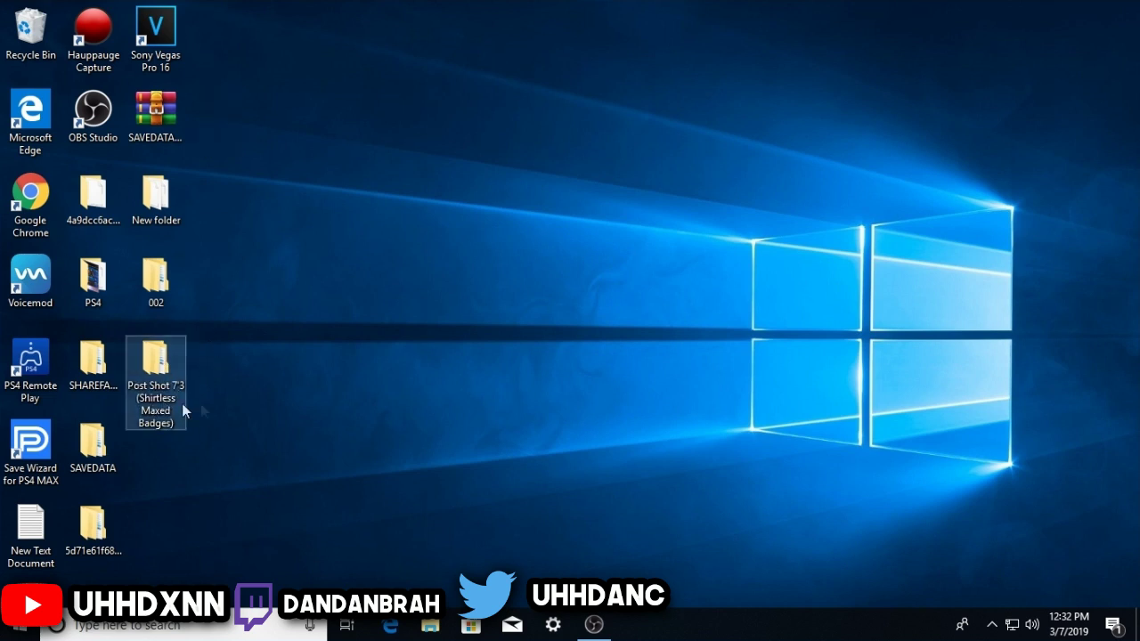
double_click(174, 402)
click(497, 258)
click(425, 294)
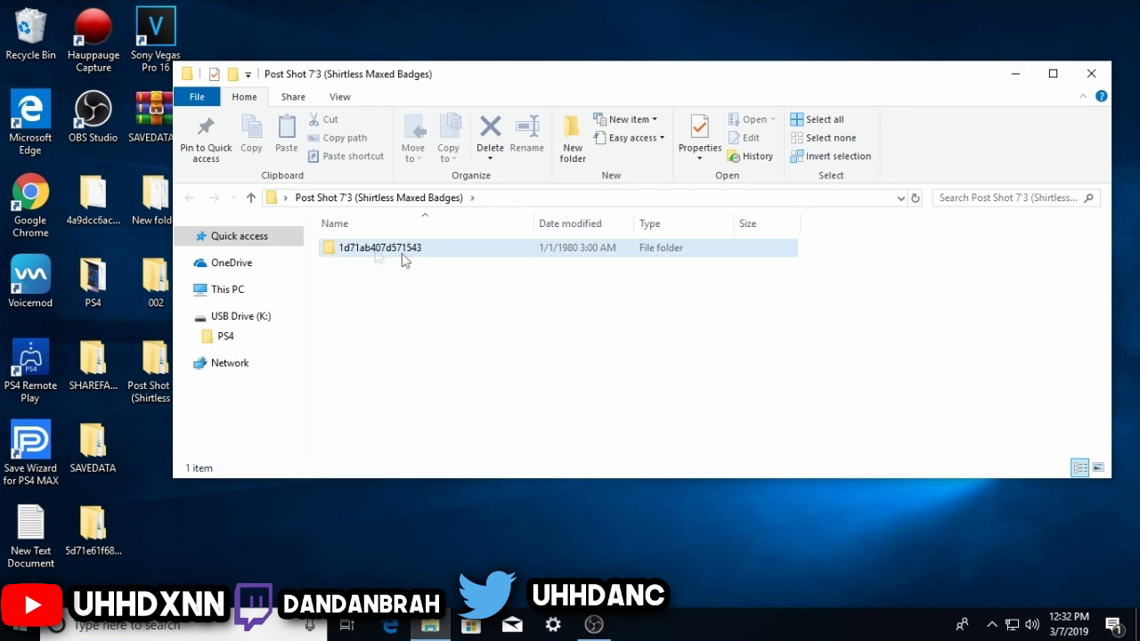
click(1019, 74)
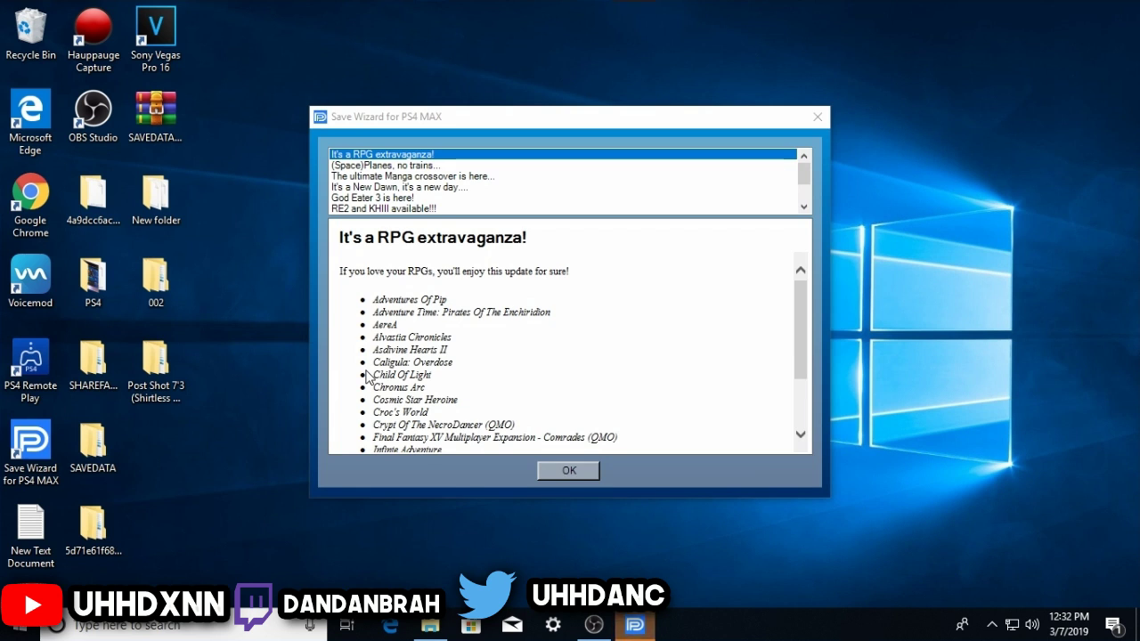
In Save Wizard for PS4 MAX, dismiss the news and check the Re-Sign options for The Last of Us: Remastered Save File 0.
click(568, 470)
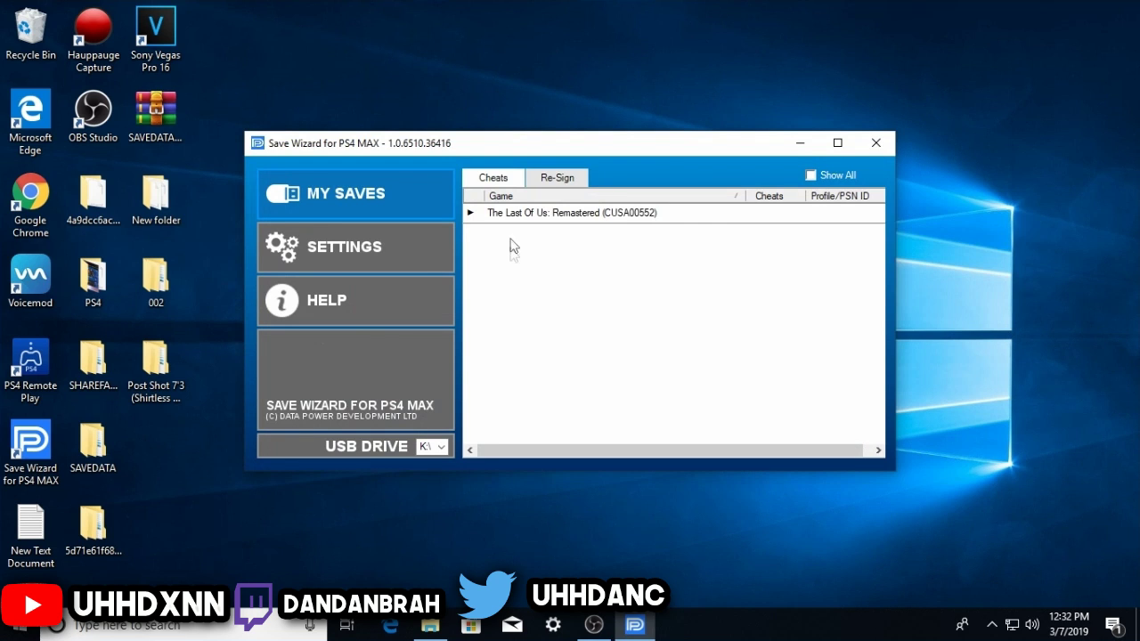
click(536, 178)
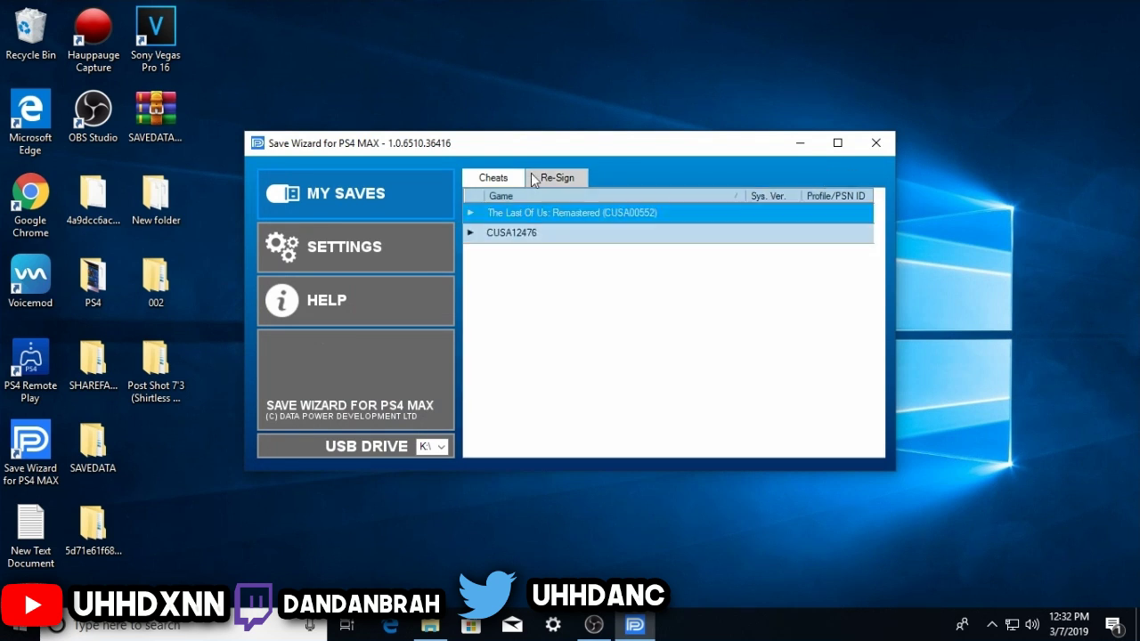
click(512, 216)
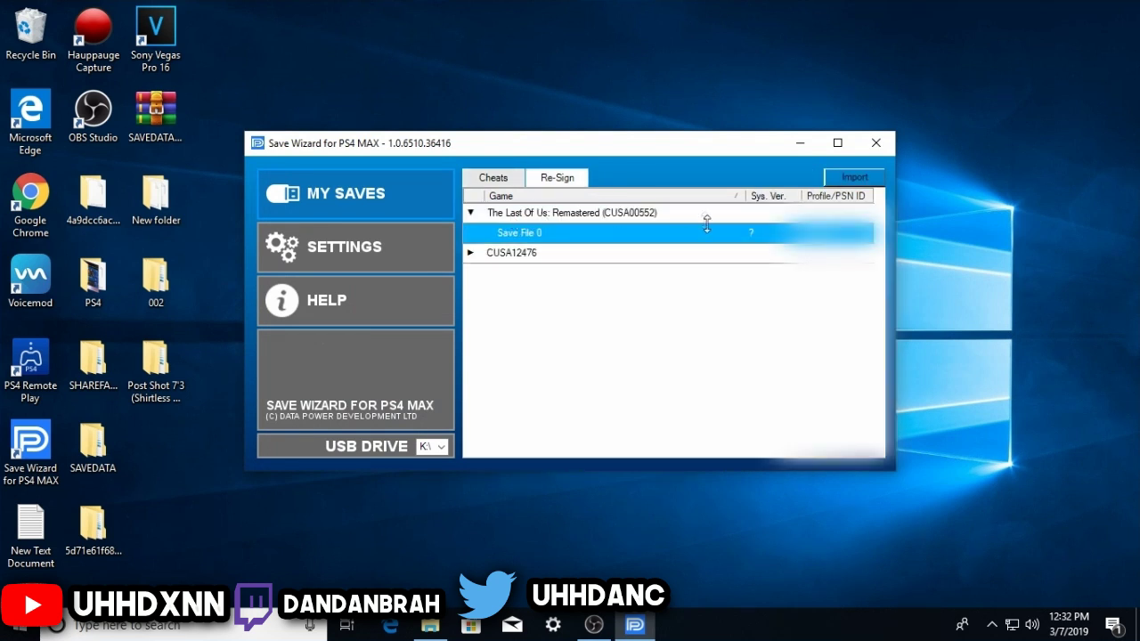
right_click(522, 240)
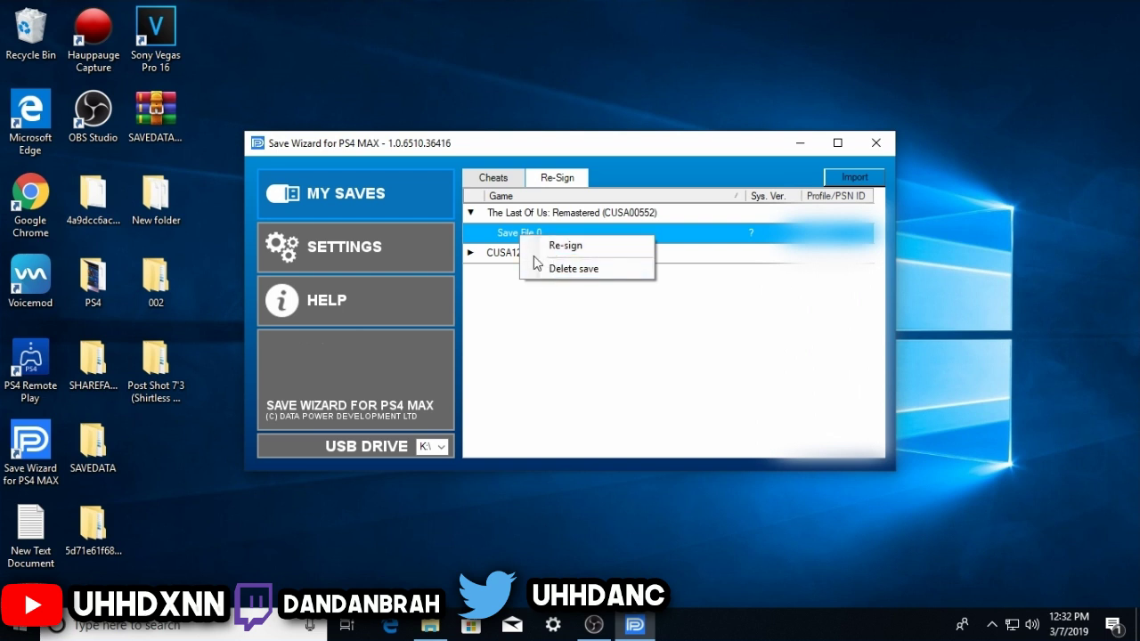
click(510, 239)
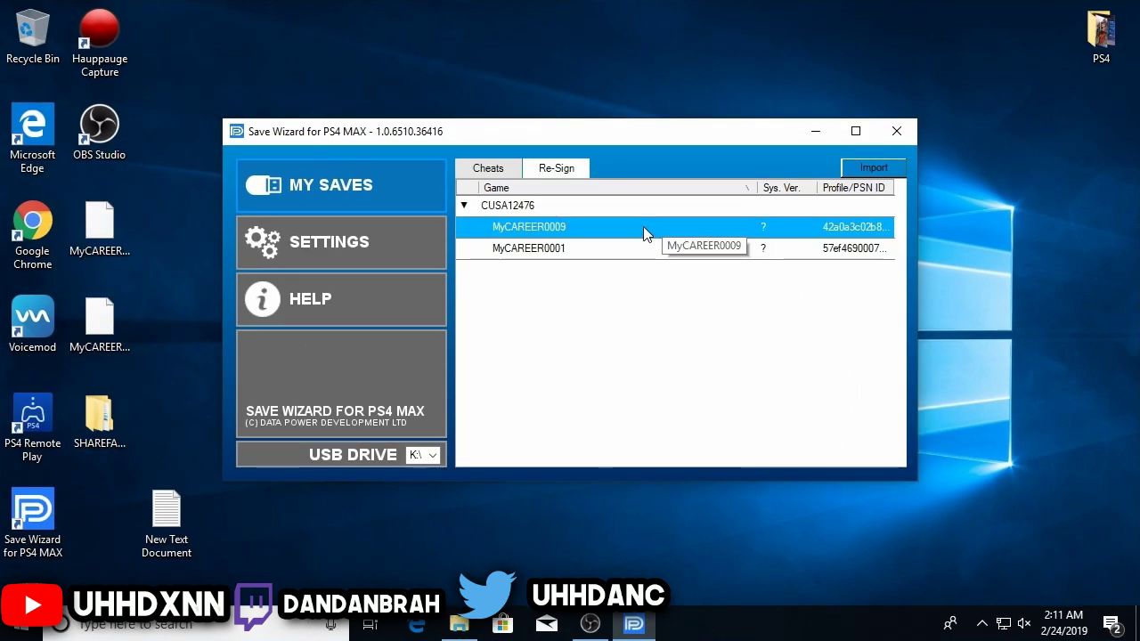
Register the profile belonging to the MyCAREER0009 save and apply its entry in the Profile Manager.
right_click(647, 233)
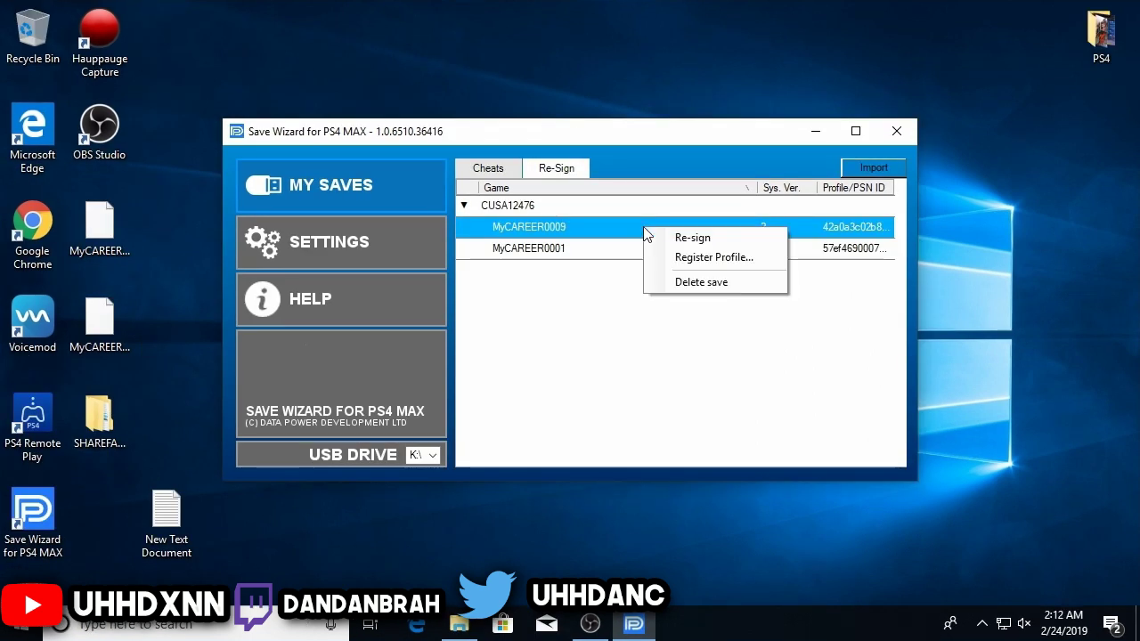
click(678, 260)
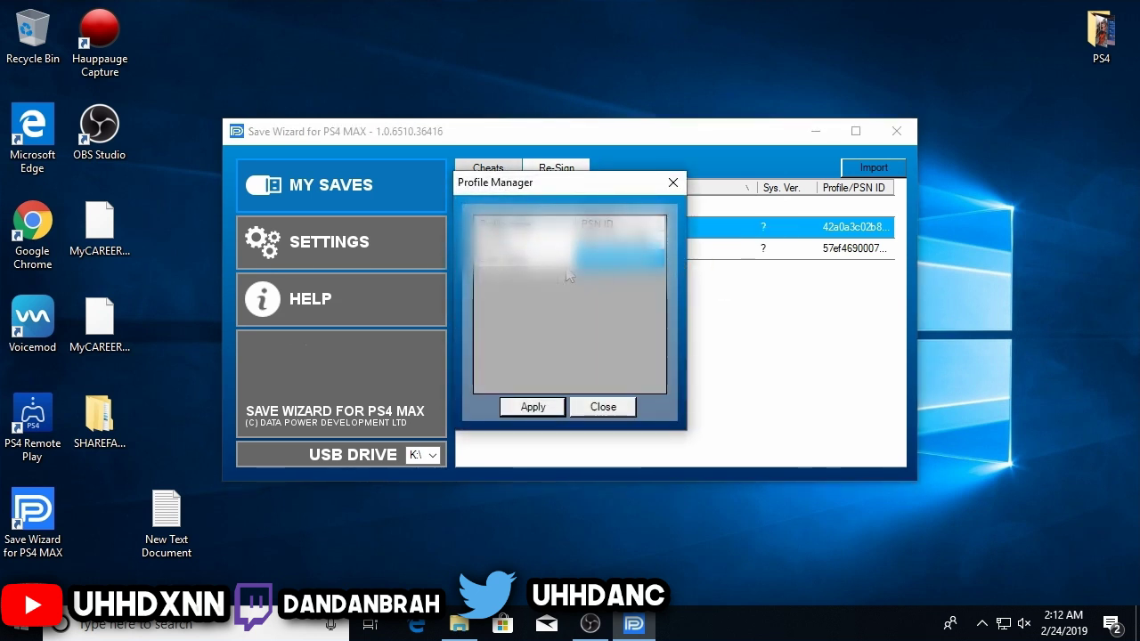
click(485, 256)
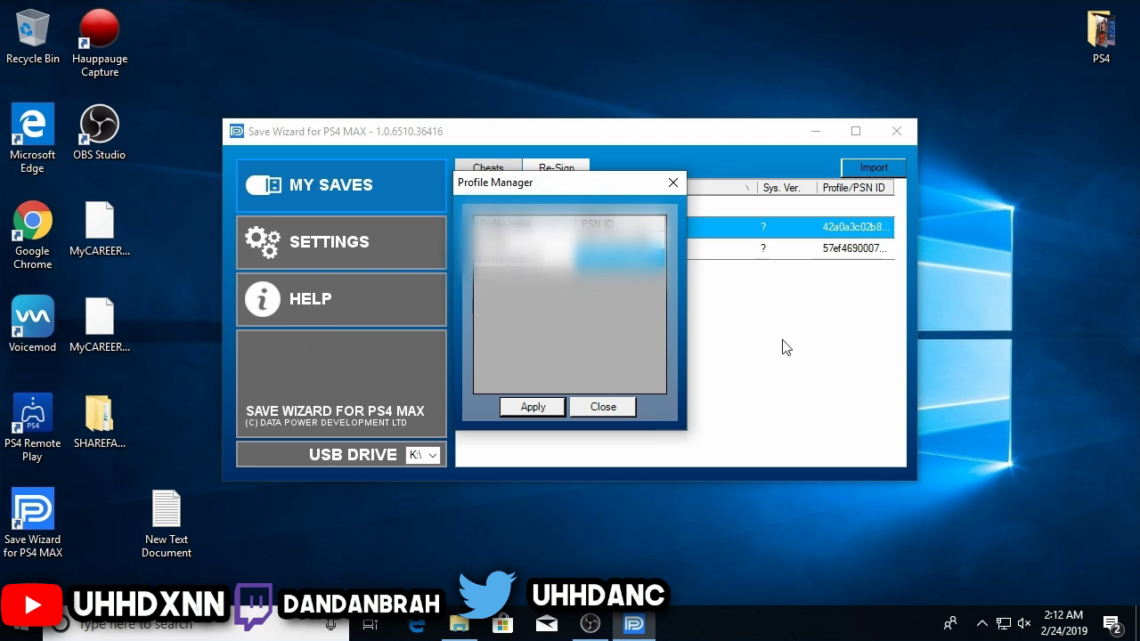
click(531, 409)
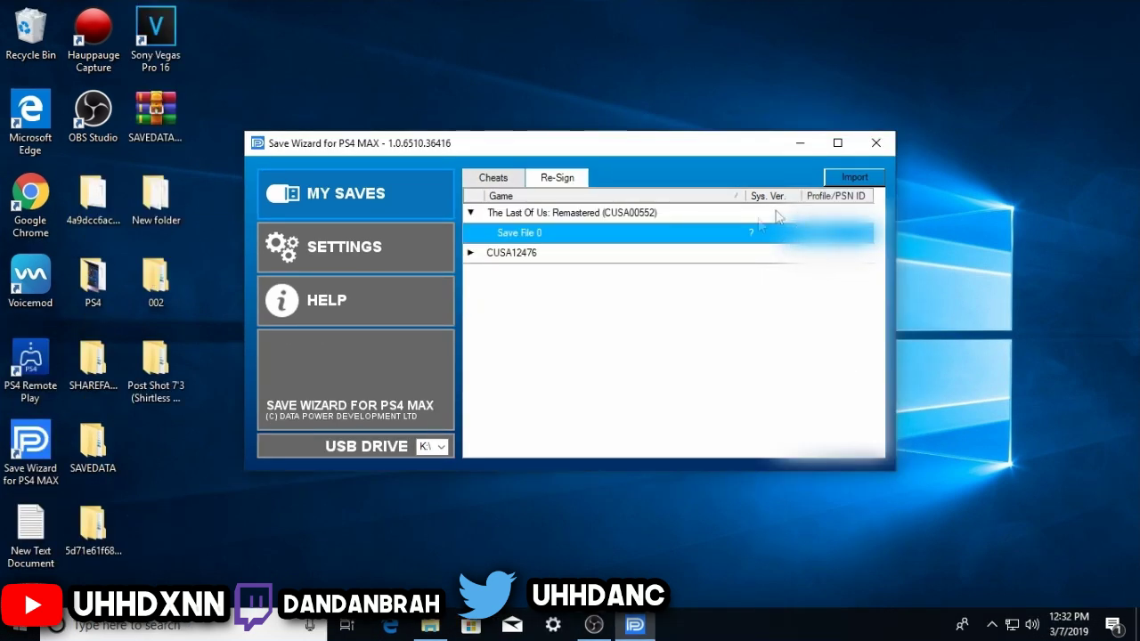
Close Save Wizard, put the OBS window away and bring back the Post Shot 7'3 (Shirtless Maxed Badges) folder.
click(872, 148)
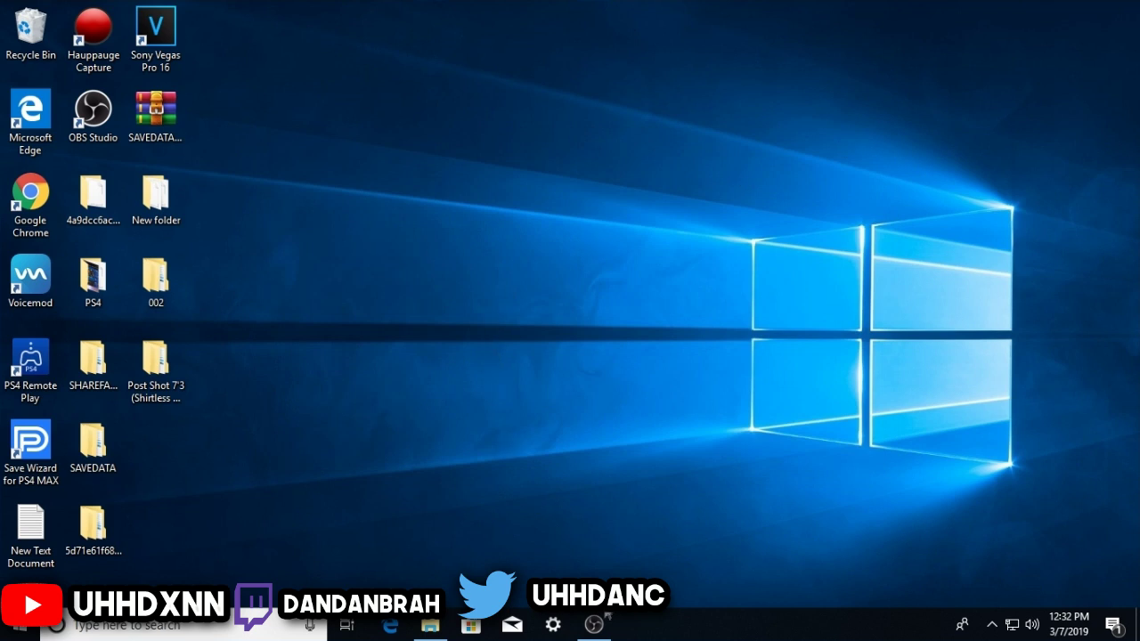
click(594, 625)
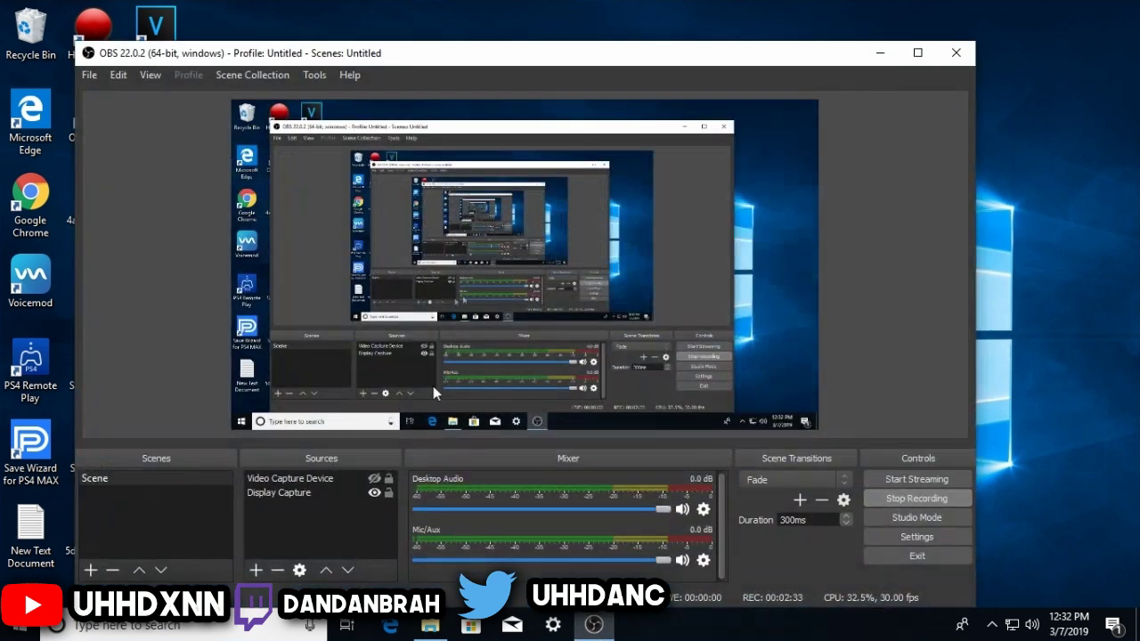
click(955, 53)
click(430, 624)
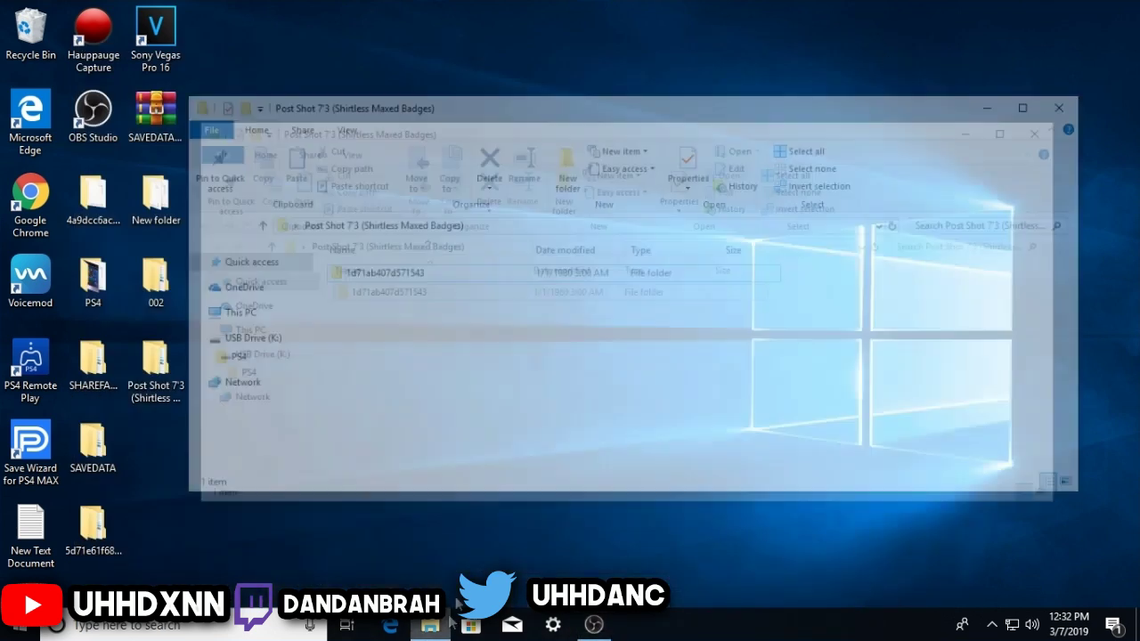
Open a second File Explorer window at the USB drive's PS4 > SAVEDATA folder and place it beside the Post Shot 7'3 folder.
click(360, 255)
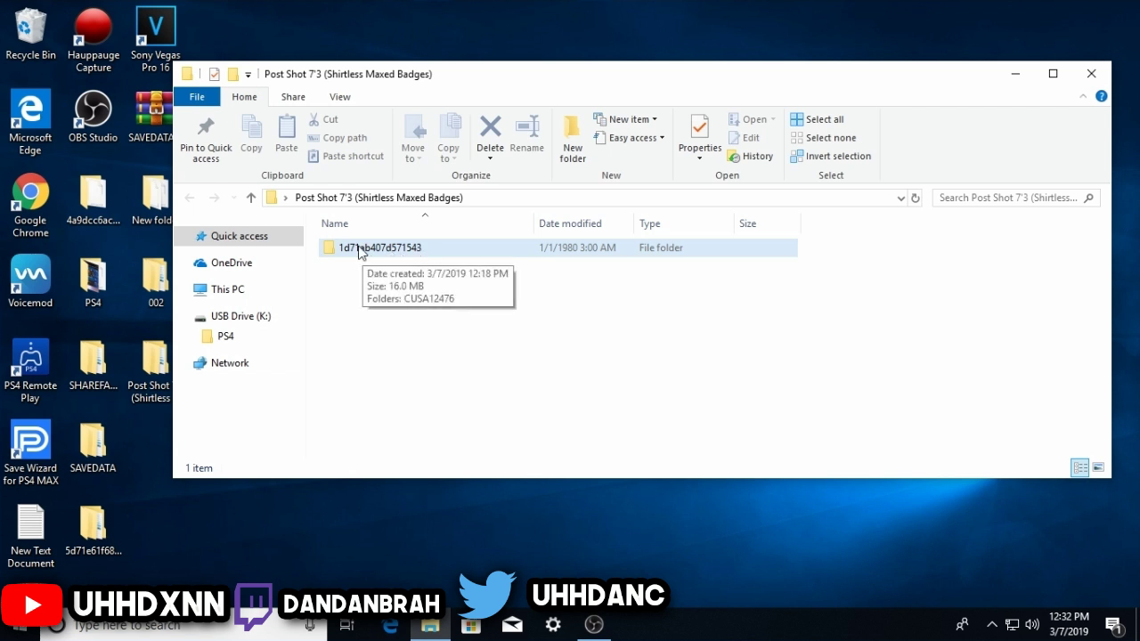
click(366, 401)
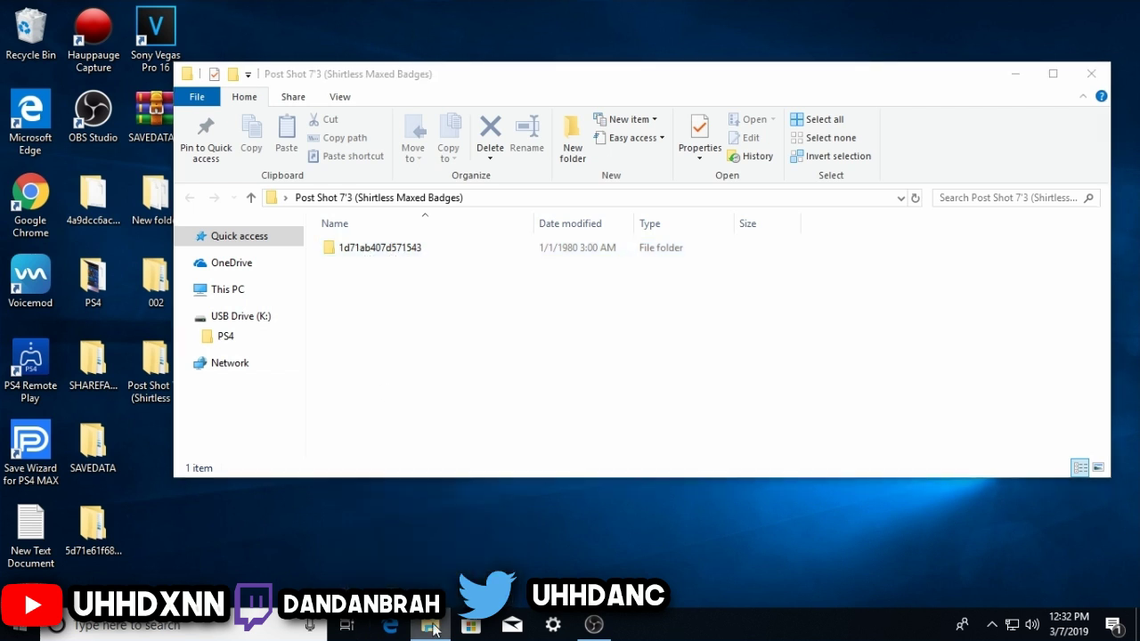
right_click(430, 626)
click(432, 534)
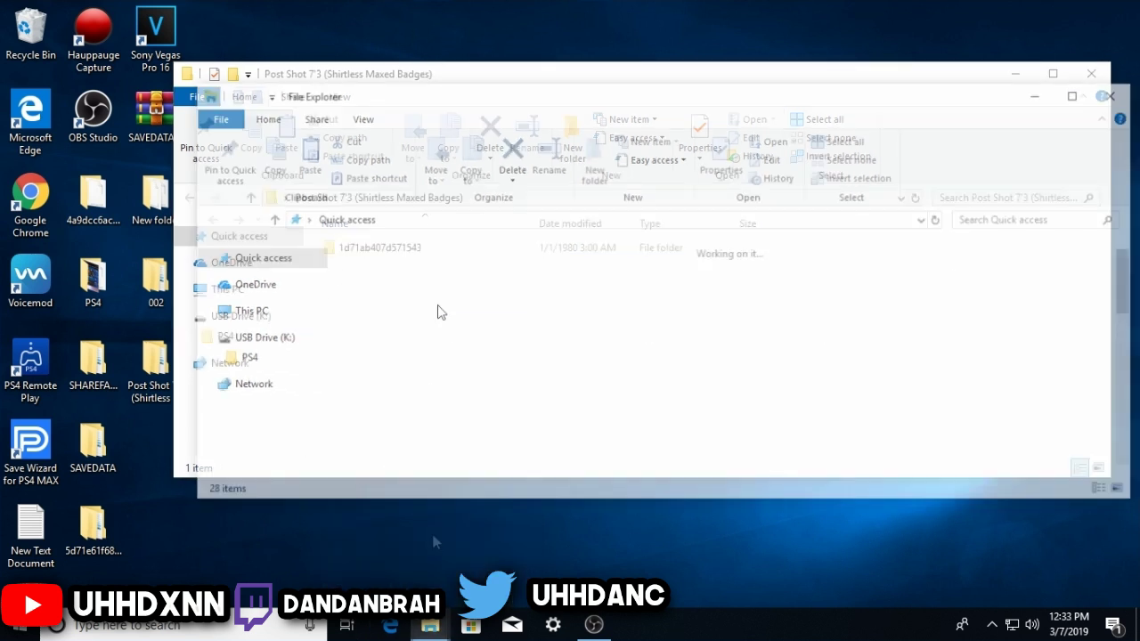
click(253, 358)
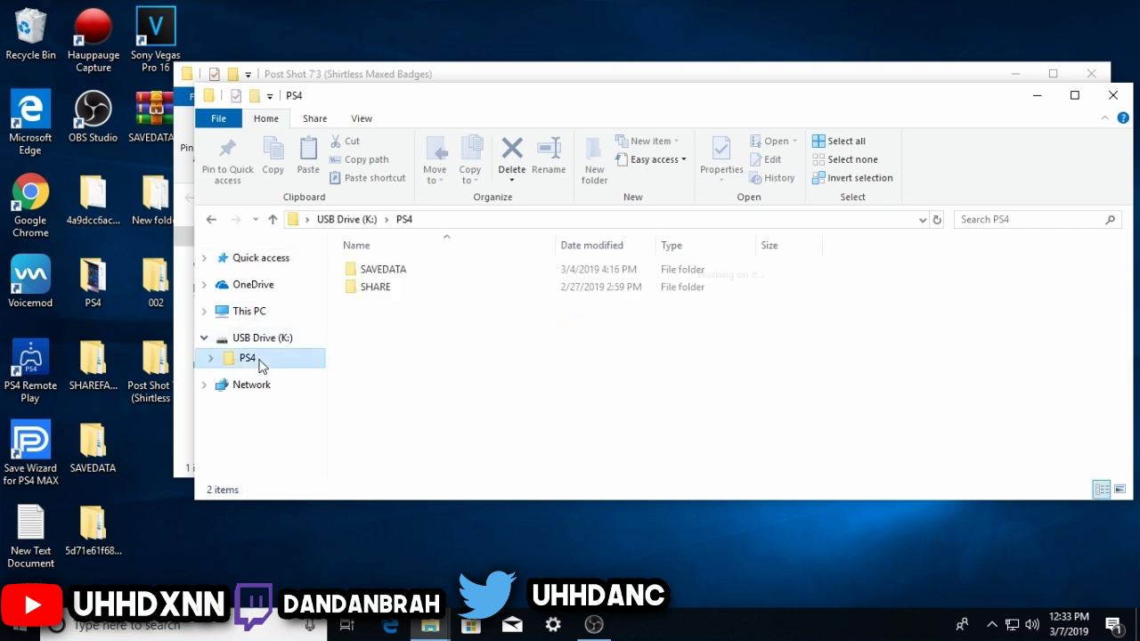
double_click(383, 274)
drag(488, 89, 718, 77)
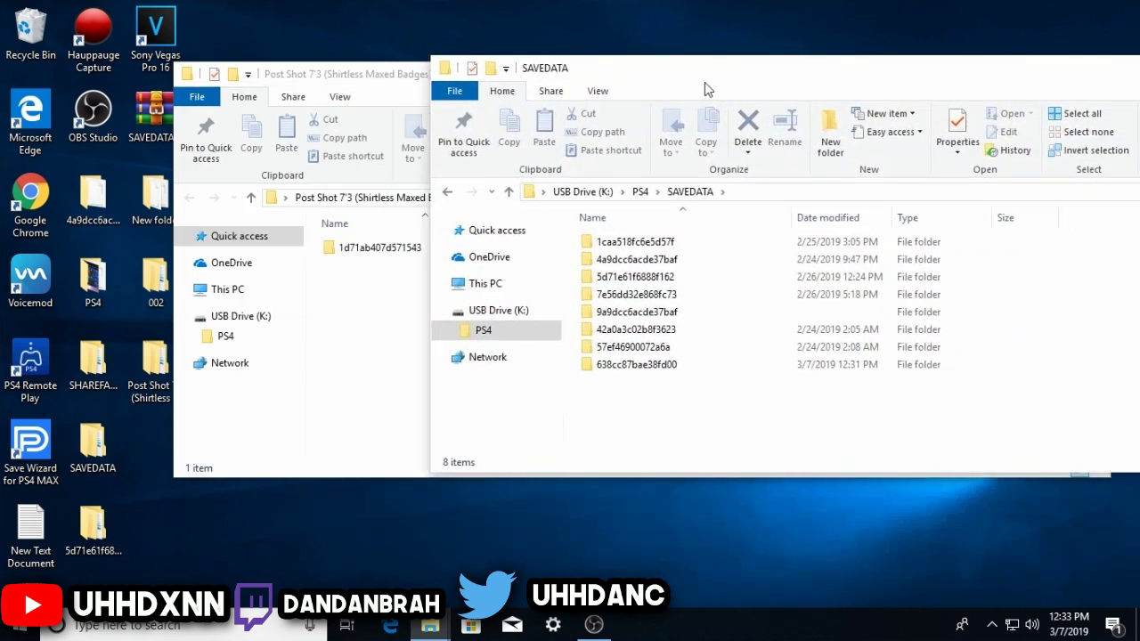
Copy the 1d71ab407d571543 folder from Post Shot 7'3 (Shirtless Maxed Badges) into the USB drive's SAVEDATA folder.
drag(365, 79, 628, 420)
drag(637, 589, 670, 384)
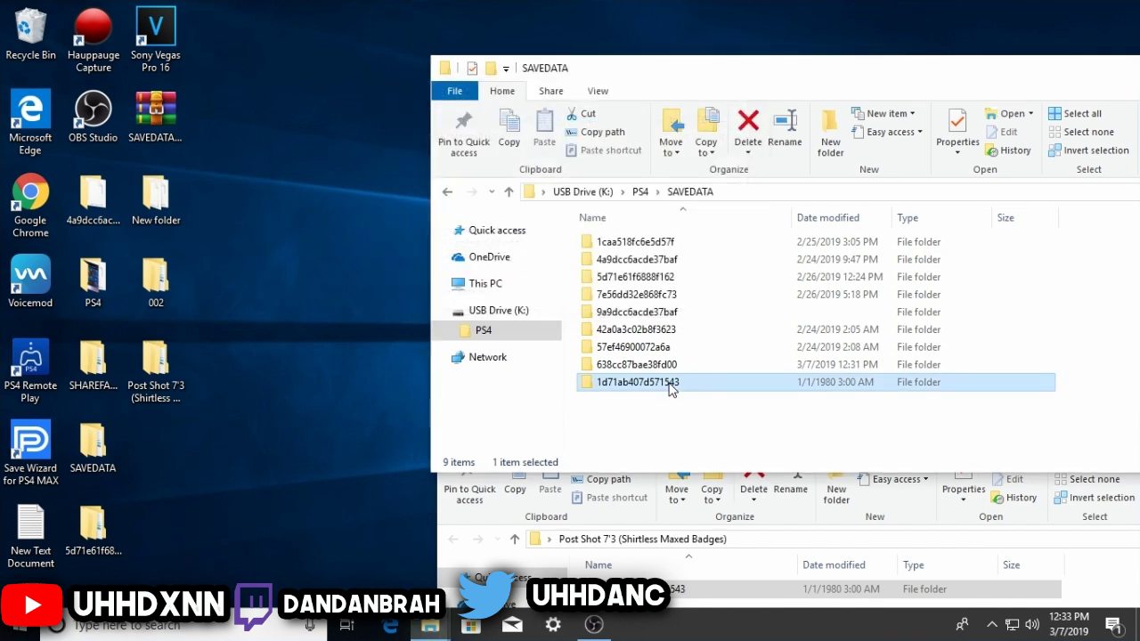
double_click(668, 387)
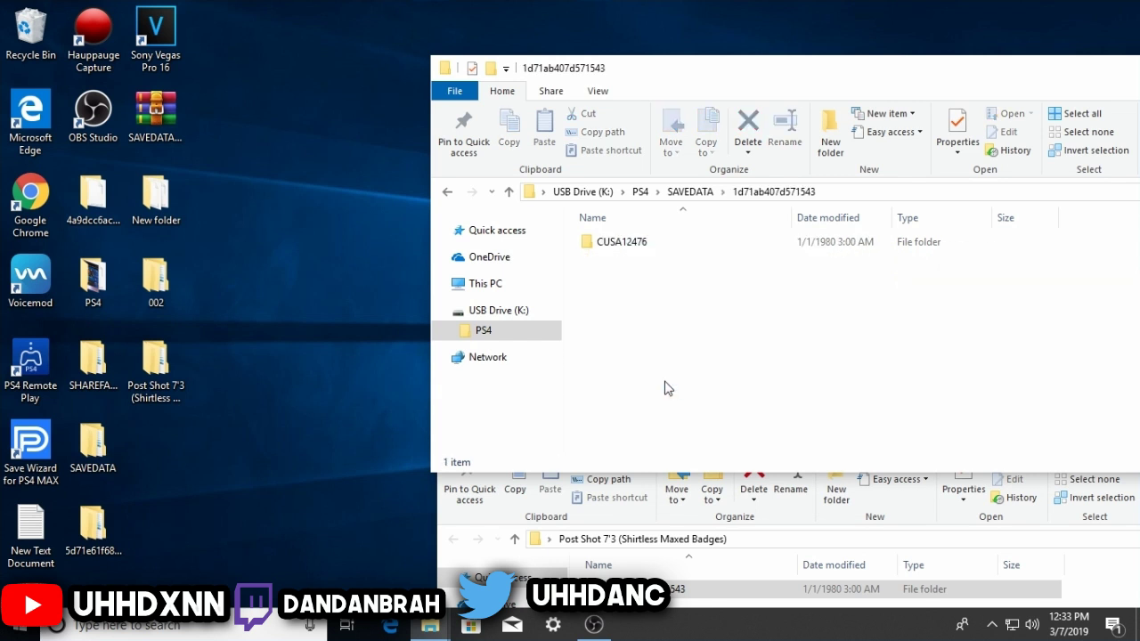
double_click(645, 245)
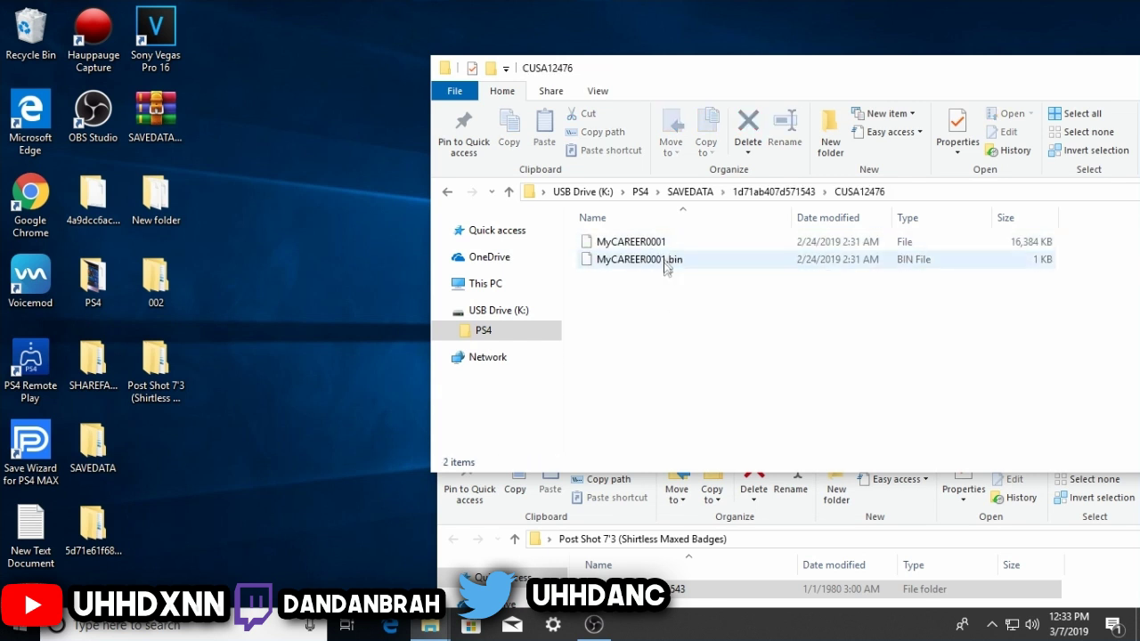
click(448, 192)
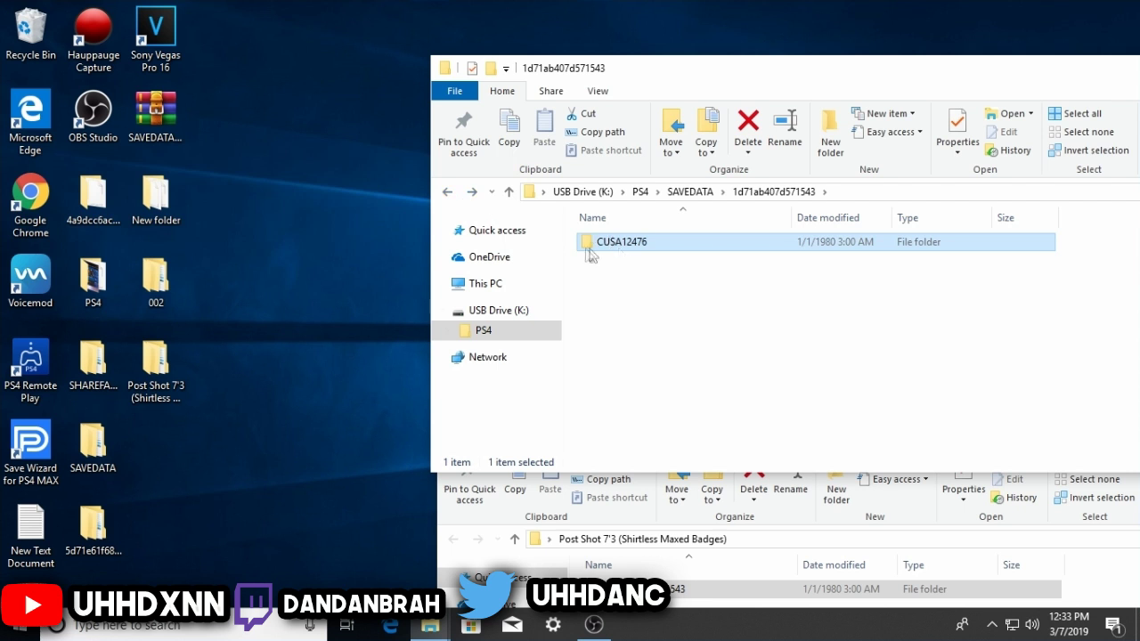
click(445, 192)
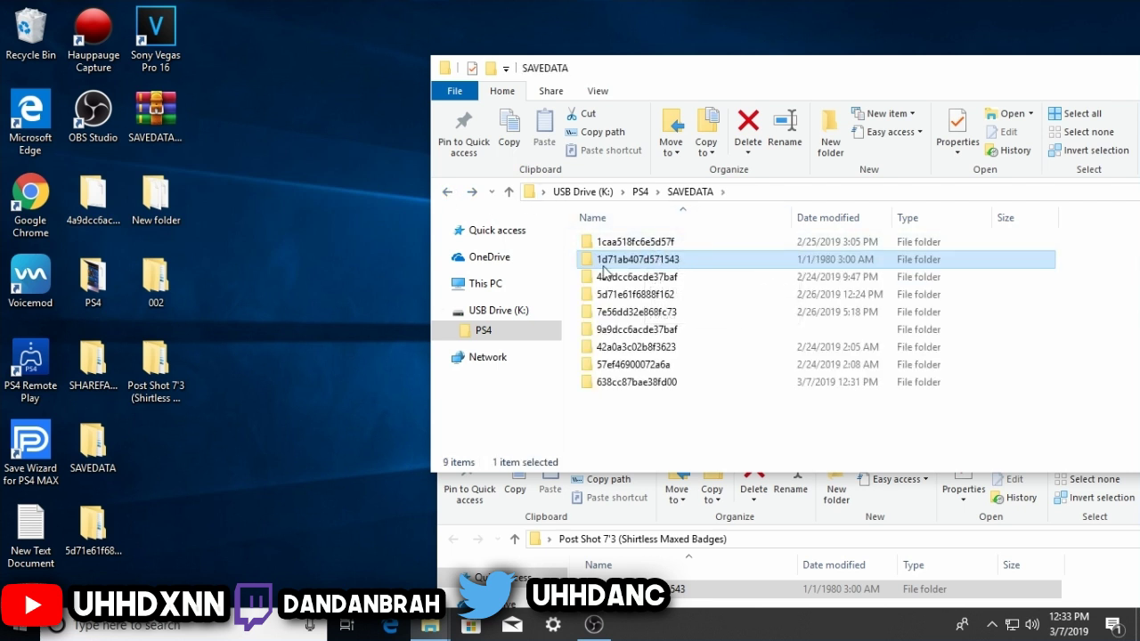
Close the SAVEDATA and Post Shot 7'3 (Shirtless Maxed Badges) folder windows.
mouse_move(610, 265)
drag(624, 68, 289, 79)
click(1017, 77)
drag(920, 419, 658, 329)
click(1023, 324)
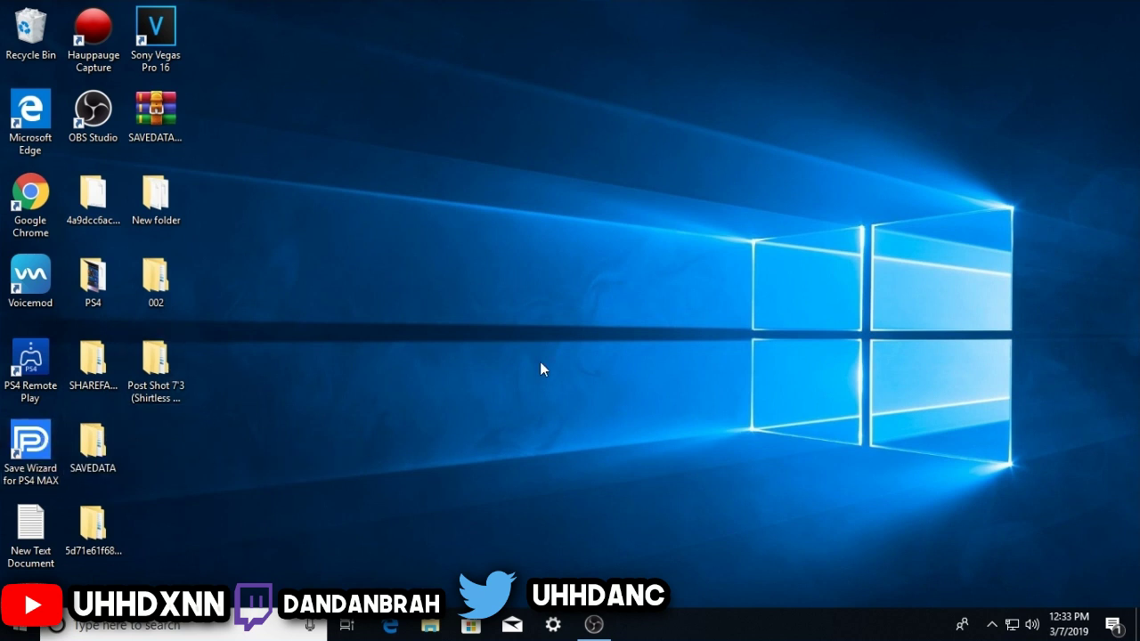
In Save Wizard for PS4 MAX, show the Re-Sign list and expand the saves under CUSA12476.
click(549, 474)
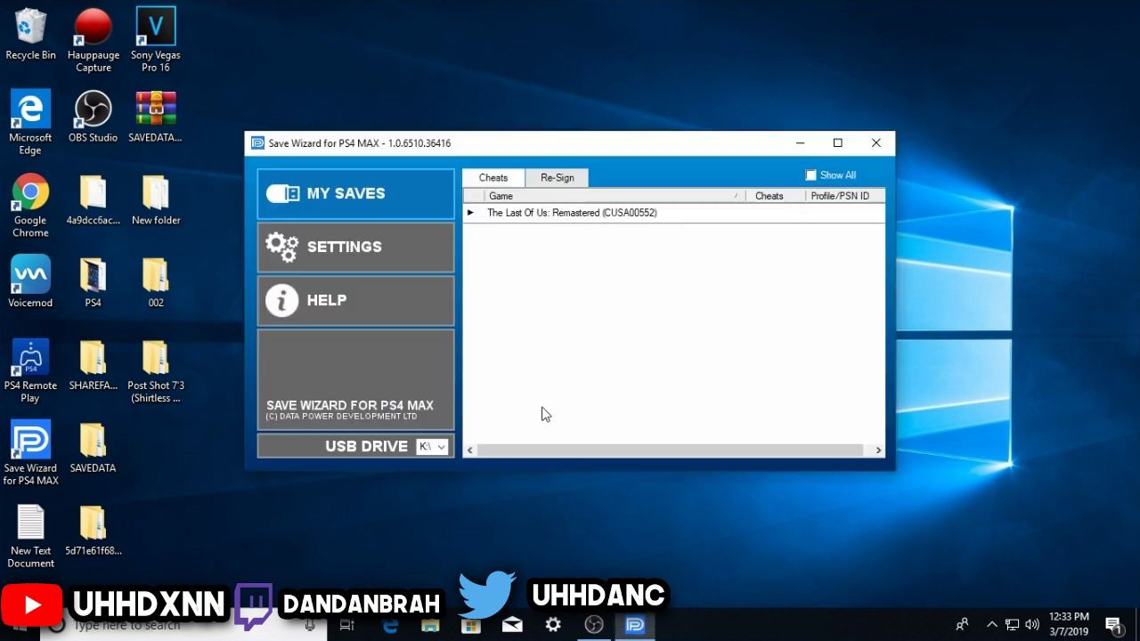
click(549, 176)
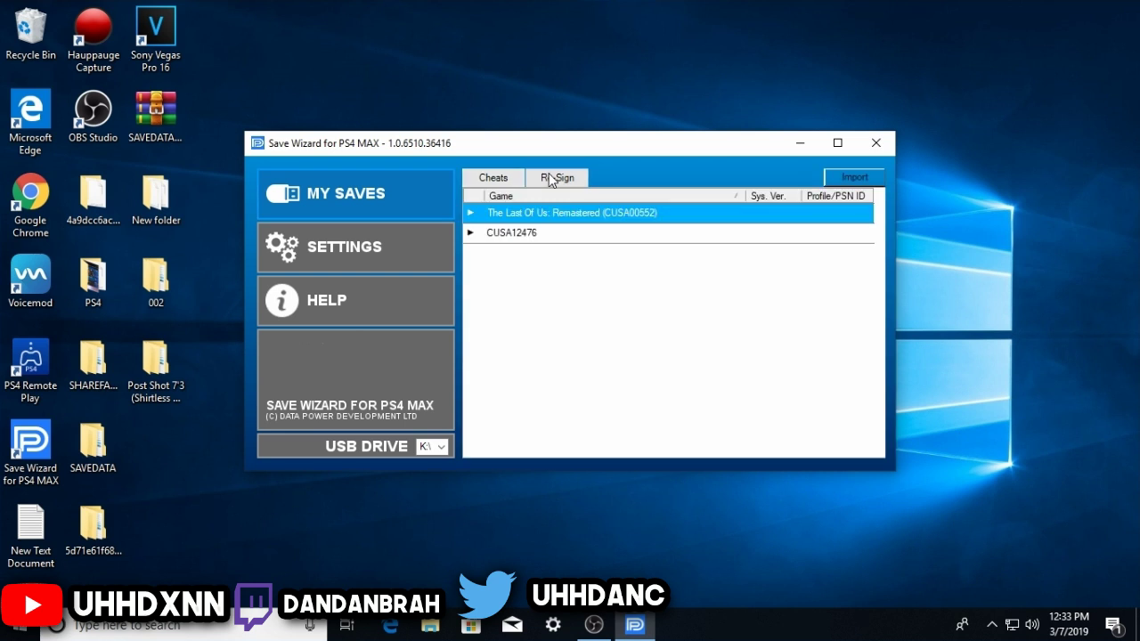
double_click(484, 233)
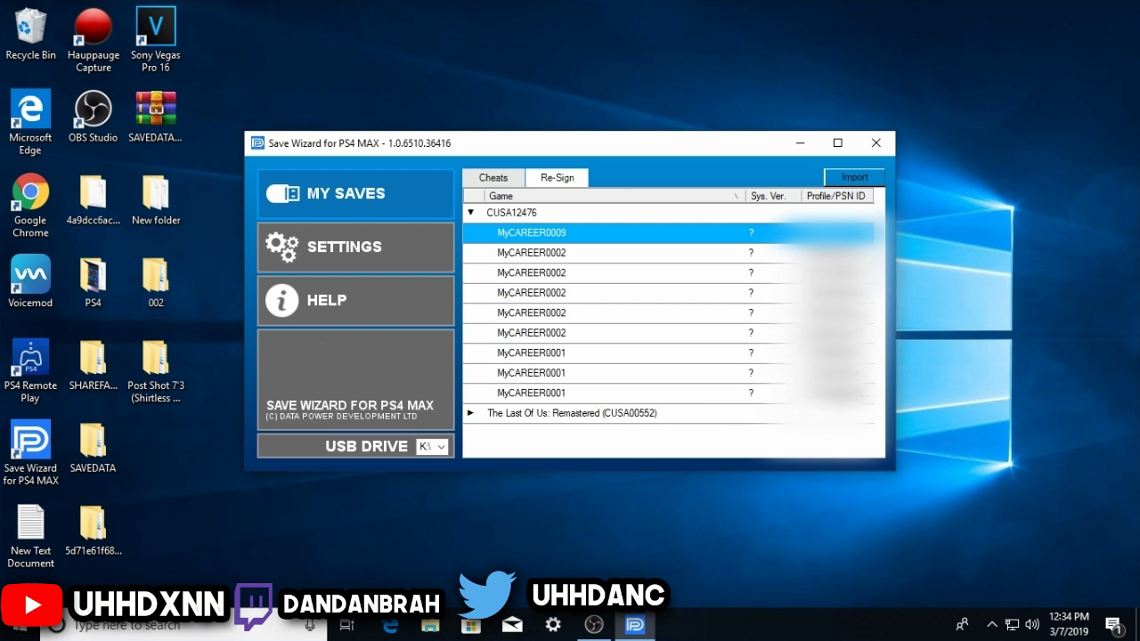
View the Profile Manager entries for the last MyCAREER0001 save and close it without applying anything.
click(726, 395)
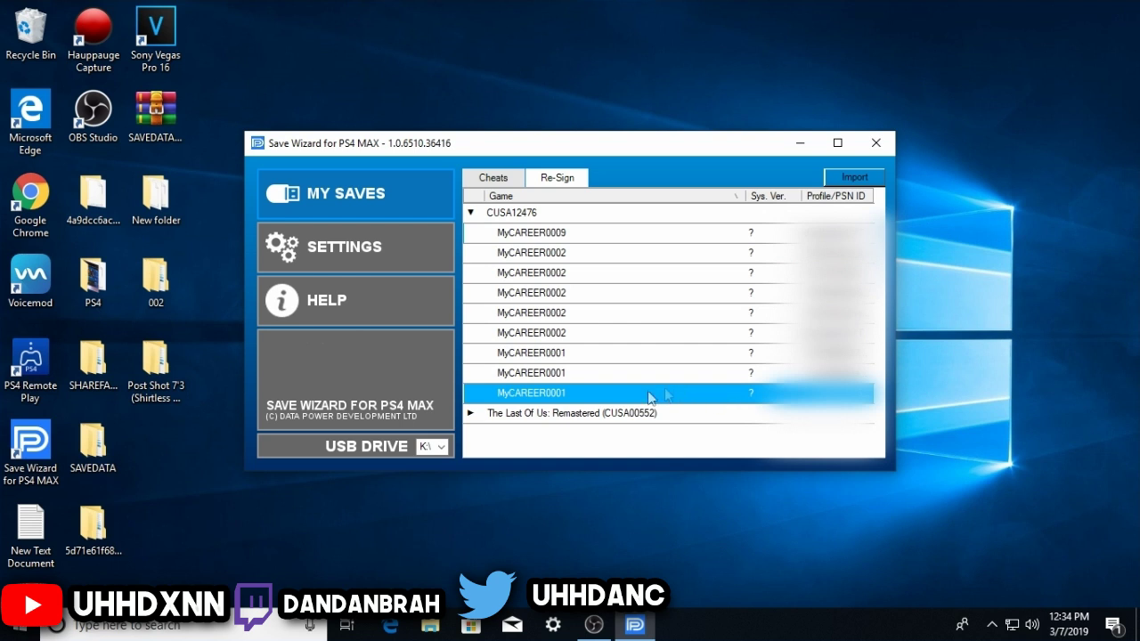
right_click(551, 397)
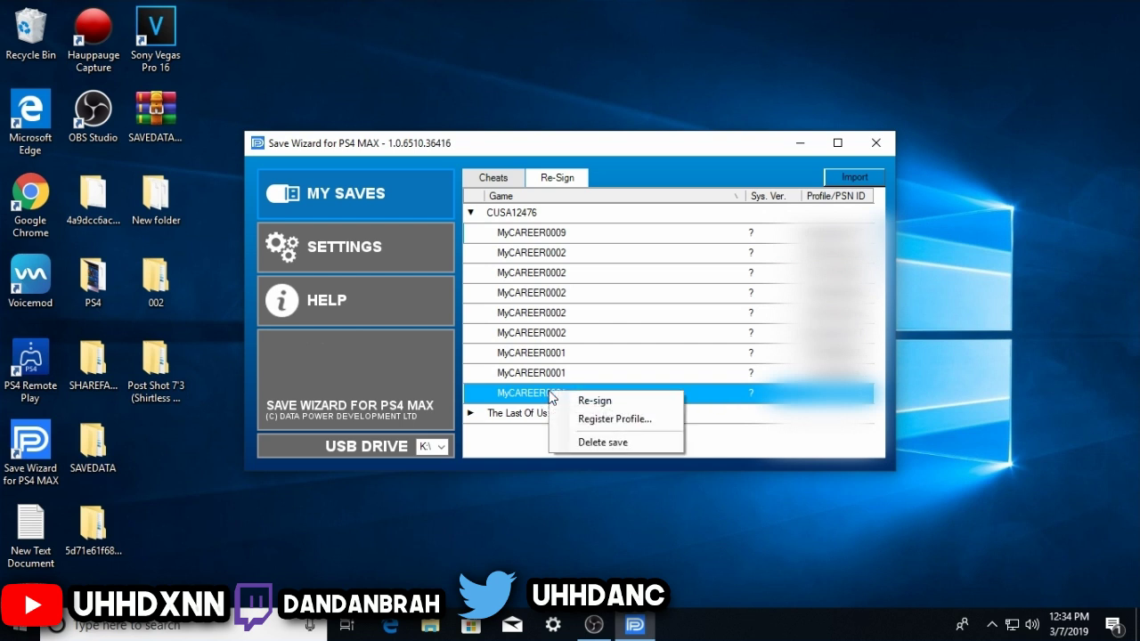
click(587, 419)
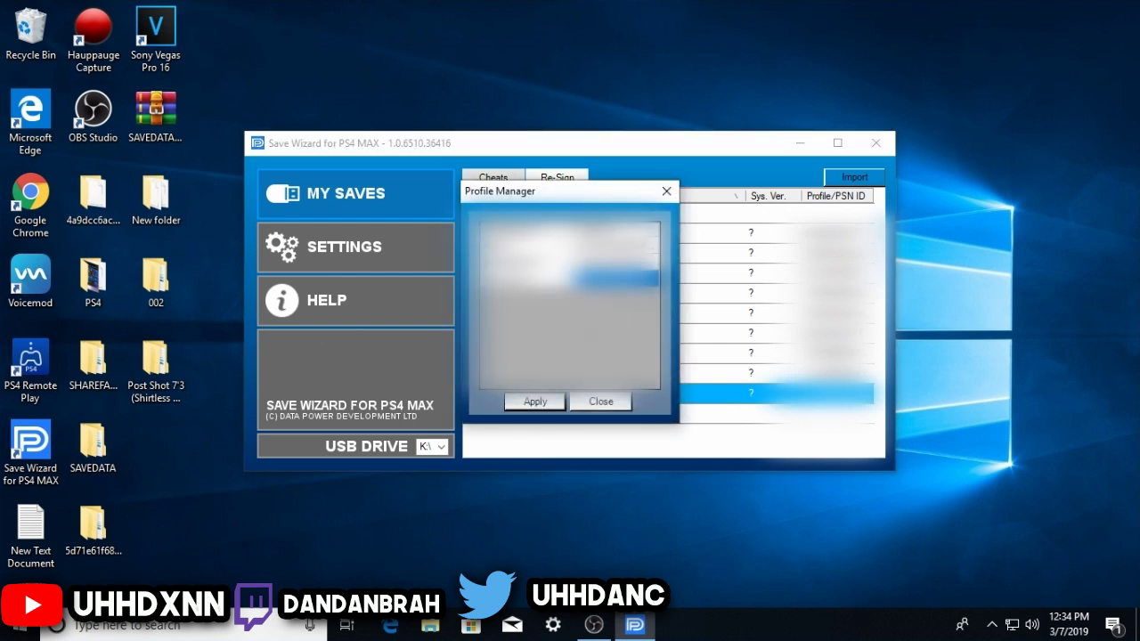
click(534, 244)
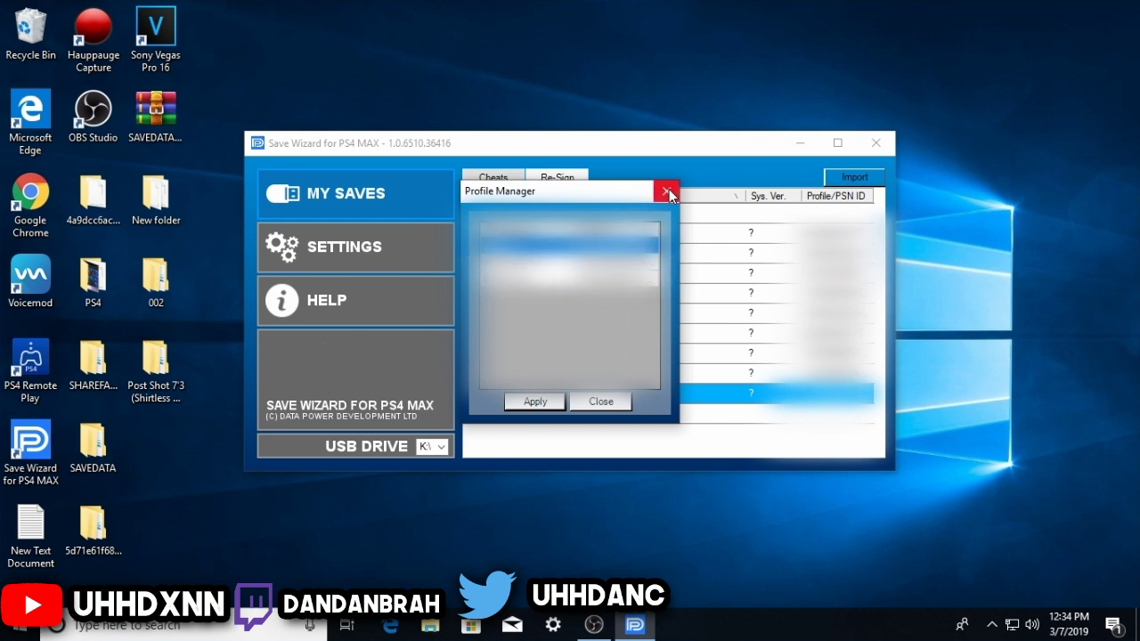
click(668, 194)
Re-sign the last MyCAREER0001 save to the registered profile, keep the original save and close Save Wizard.
right_click(575, 396)
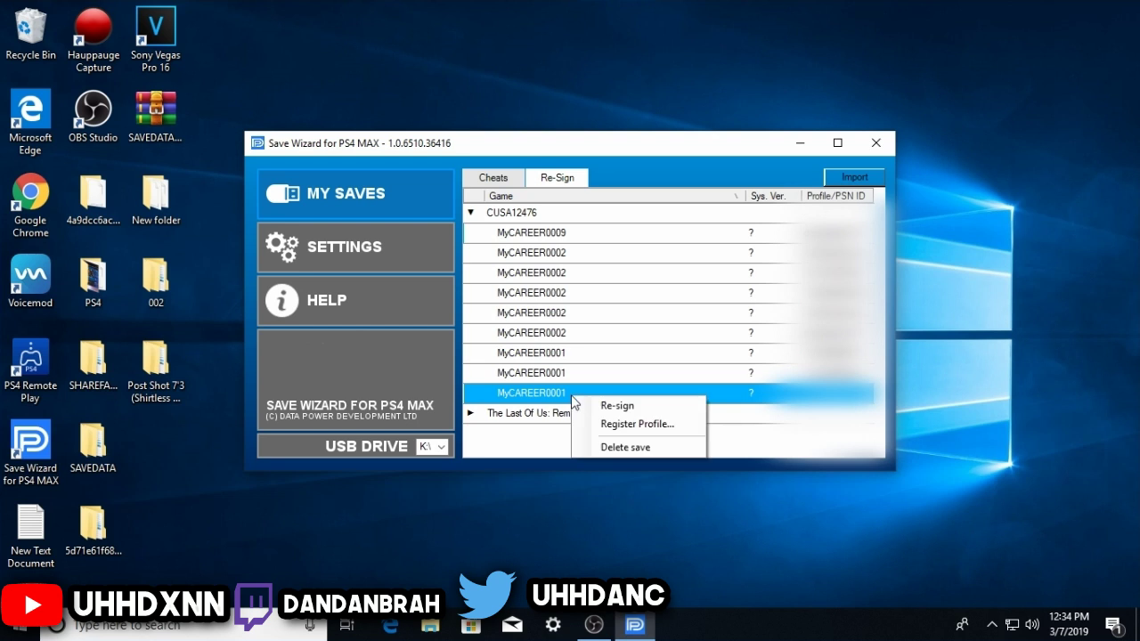
click(607, 405)
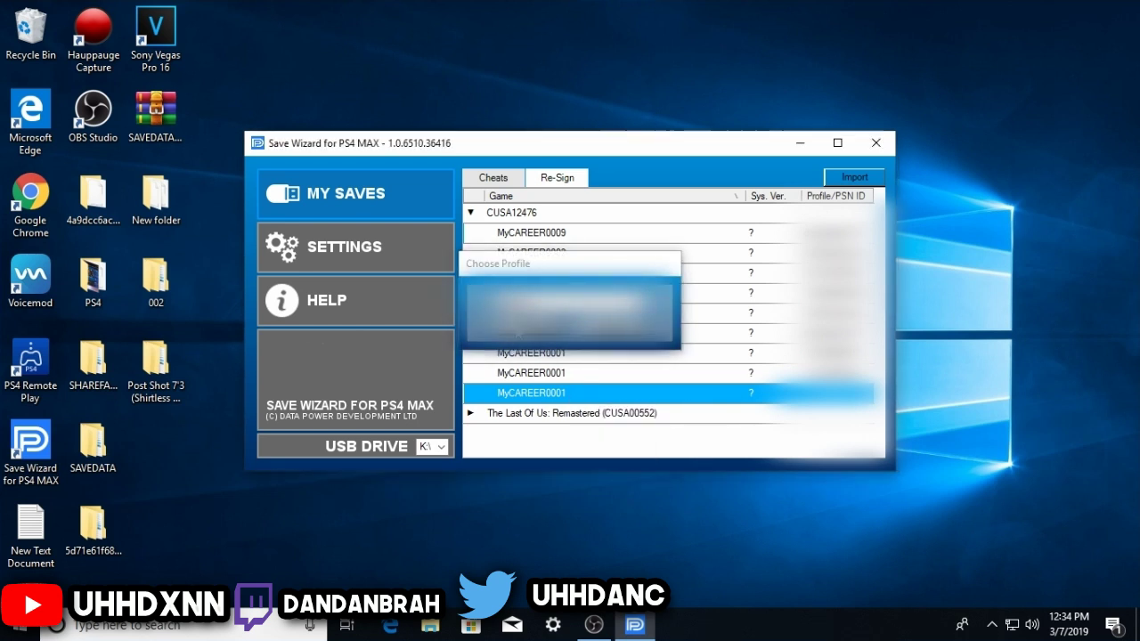
double_click(515, 325)
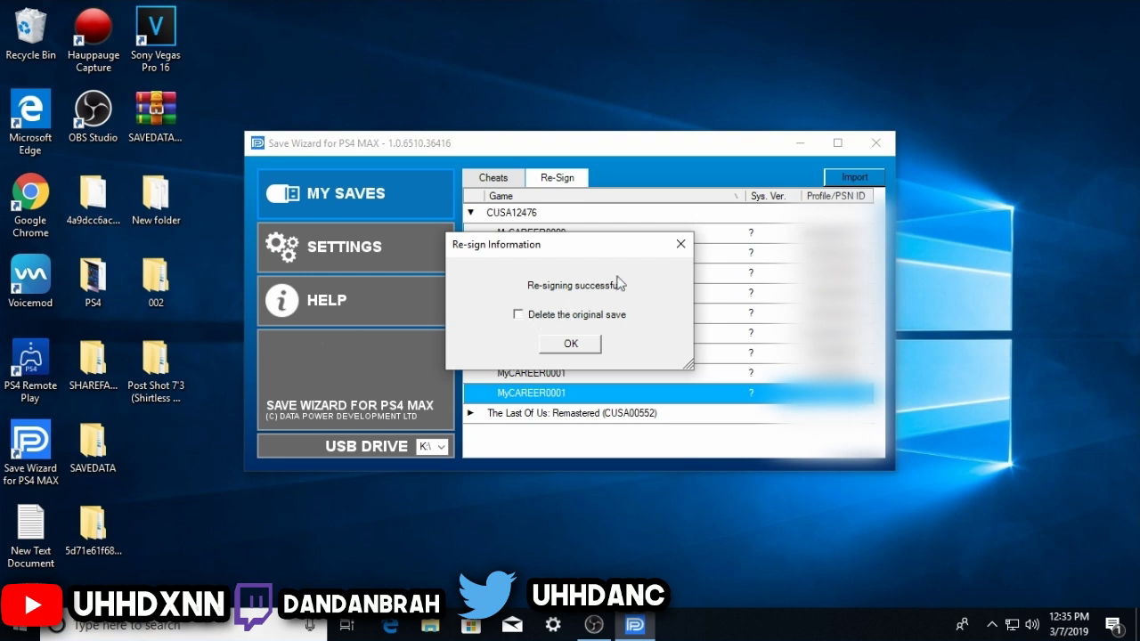
click(585, 342)
click(868, 147)
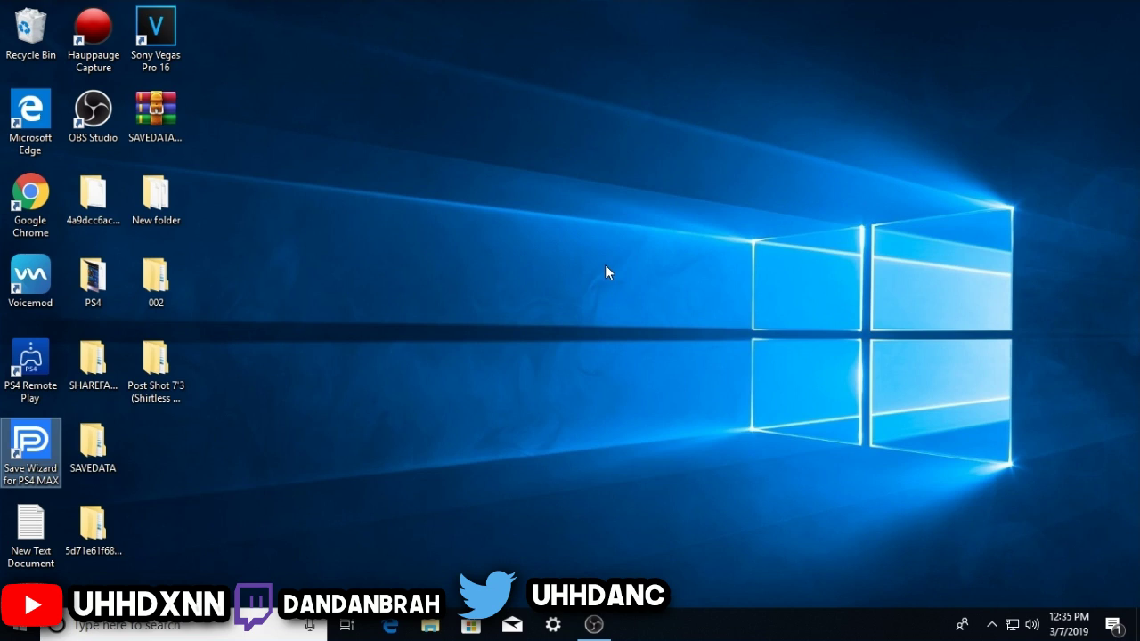
Switch to the PS4 screen in OBS Studio, open the console's Settings and browse down to the storage options.
click(593, 625)
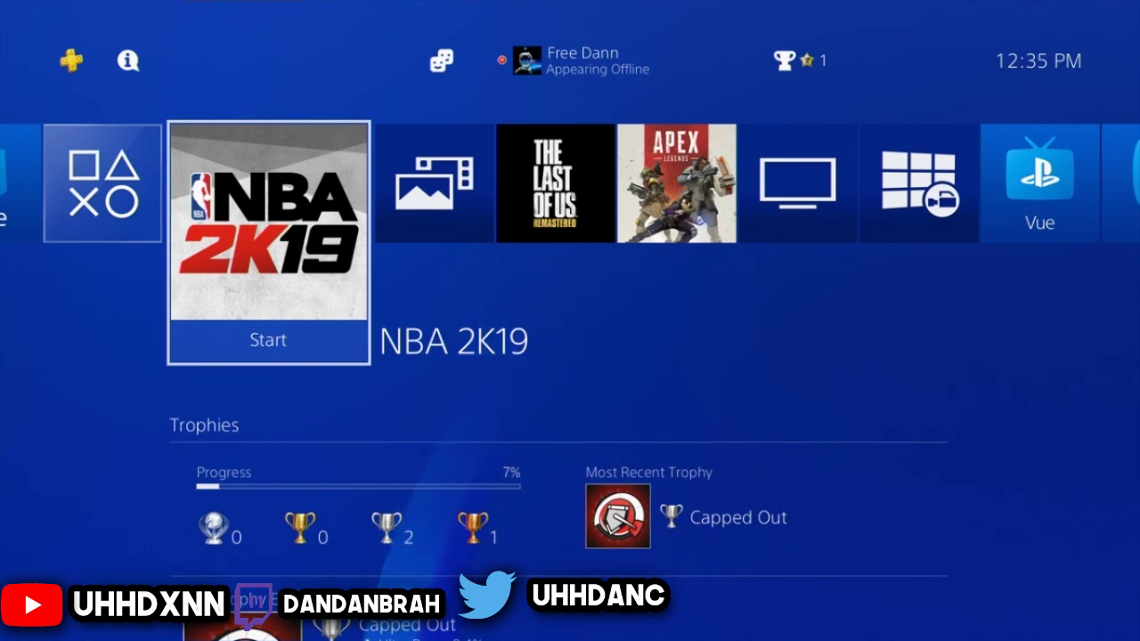
key(Up)
key(Left)
key(Right)
key(Return)
key(Down)
key(Down)
key(Down)
key(Down)
key(Down)
key(Down)
key(Down)
key(Down)
key(Down)
key(Down)
key(Down)
key(Up)
key(Up)
key(Up)
key(Up)
key(Up)
key(Up)
key(Return)
key(Return)
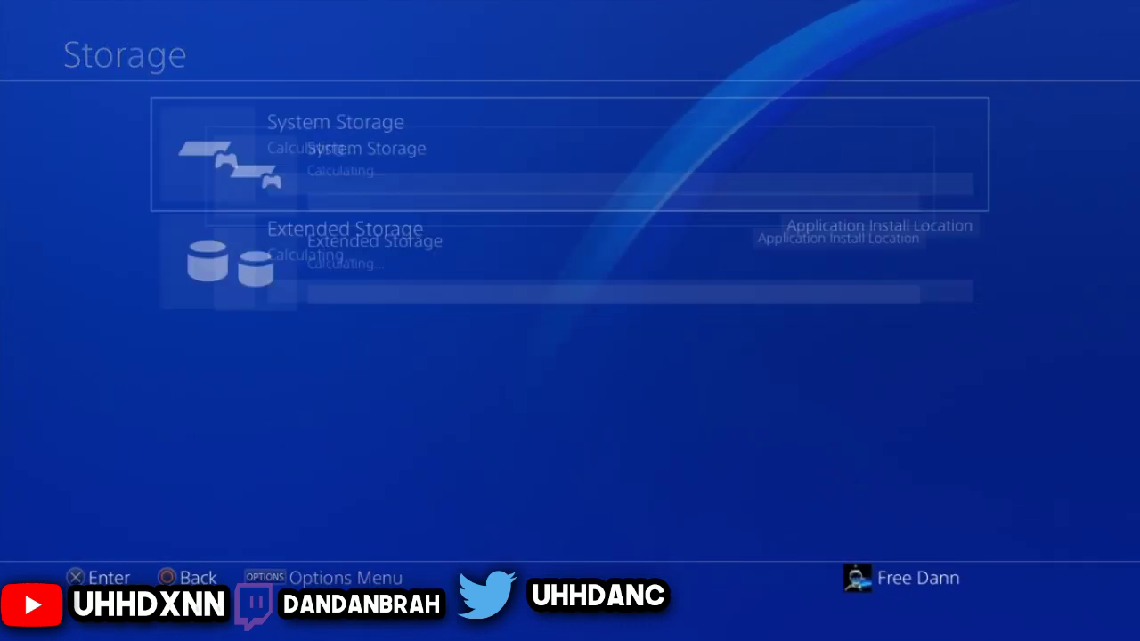
key(Down)
key(Escape)
key(Escape)
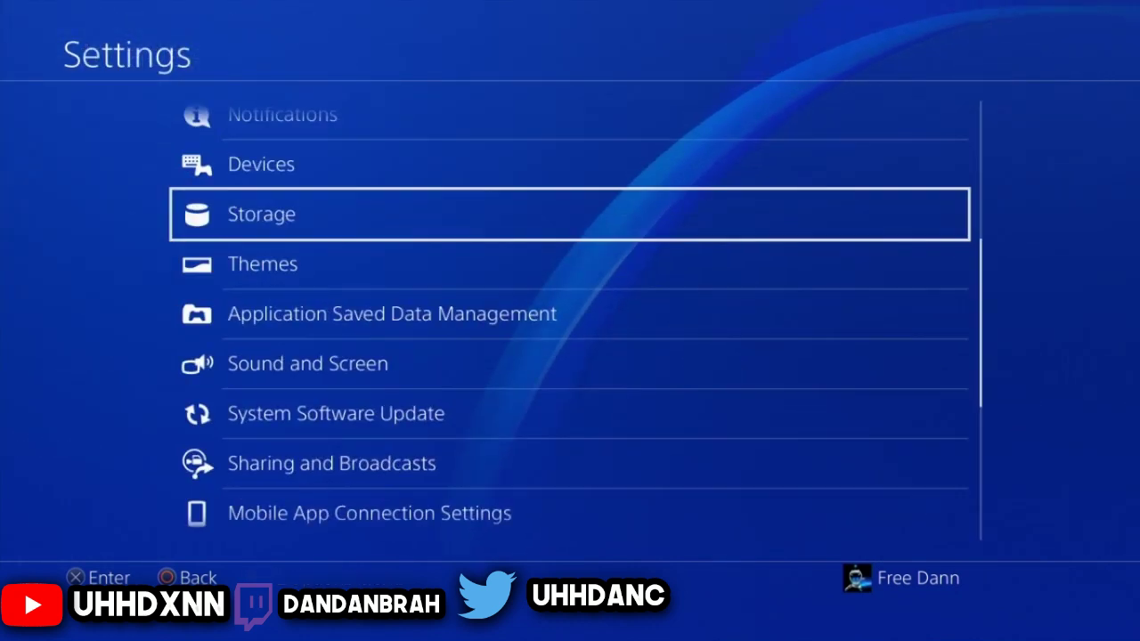
In Application Saved Data Management, open the NBA 2K19 saves for copying from the USB storage device to system storage.
key(Down)
key(Down)
key(Return)
key(Down)
key(Down)
key(Return)
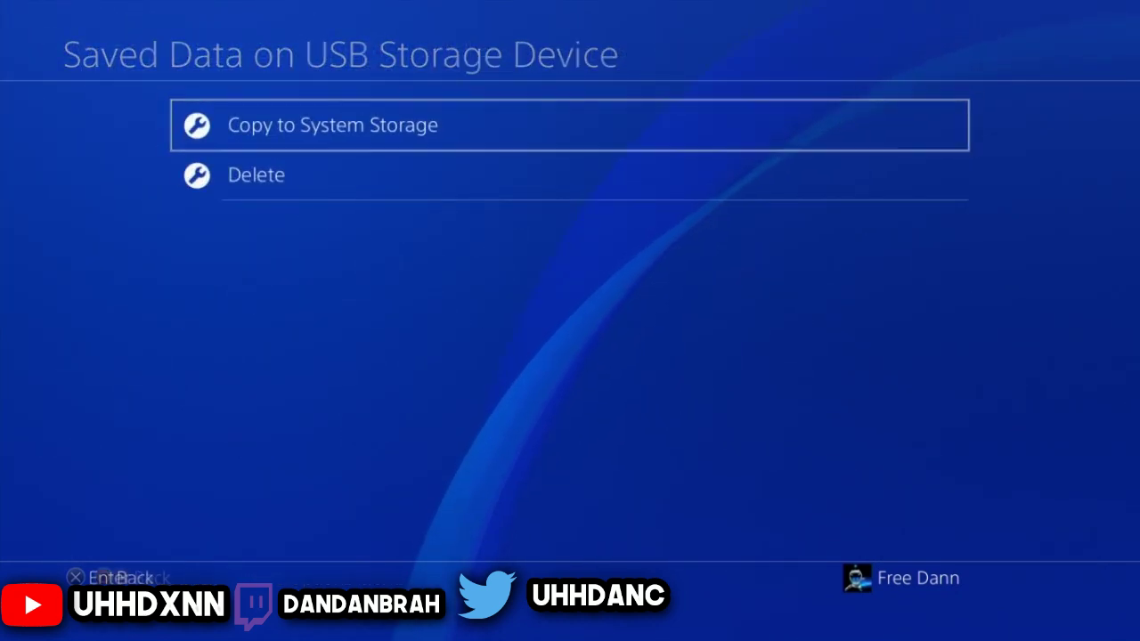
key(Return)
key(Down)
key(Return)
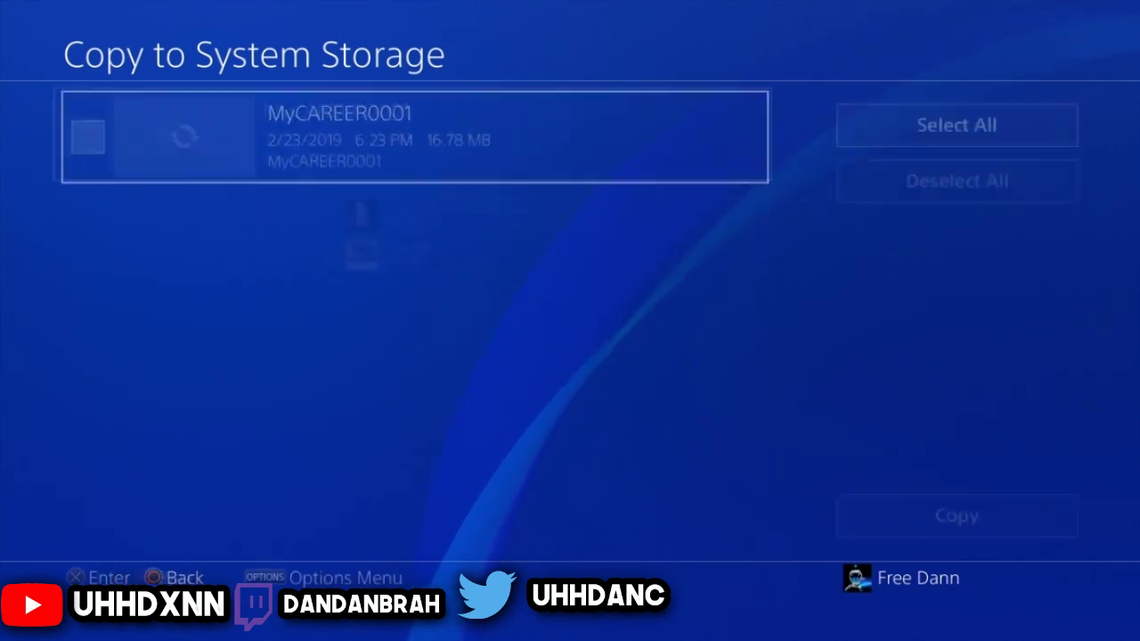
Select the MyCAREER0001 save and copy it to the PS4 system storage.
key(Return)
key(Down)
key(Up)
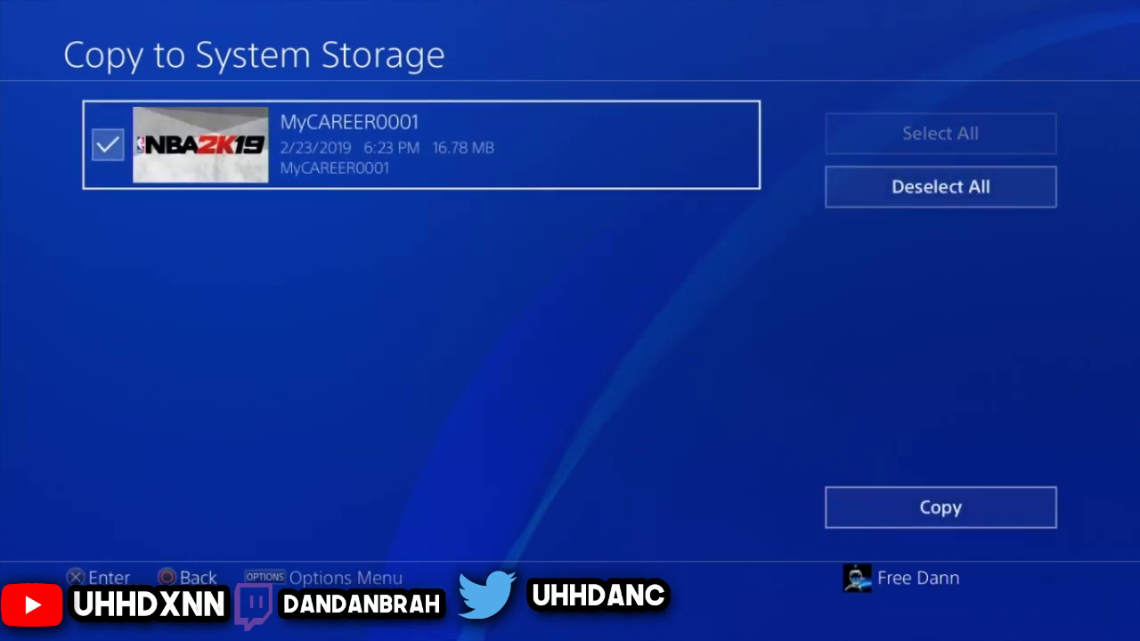
key(Down)
key(Return)
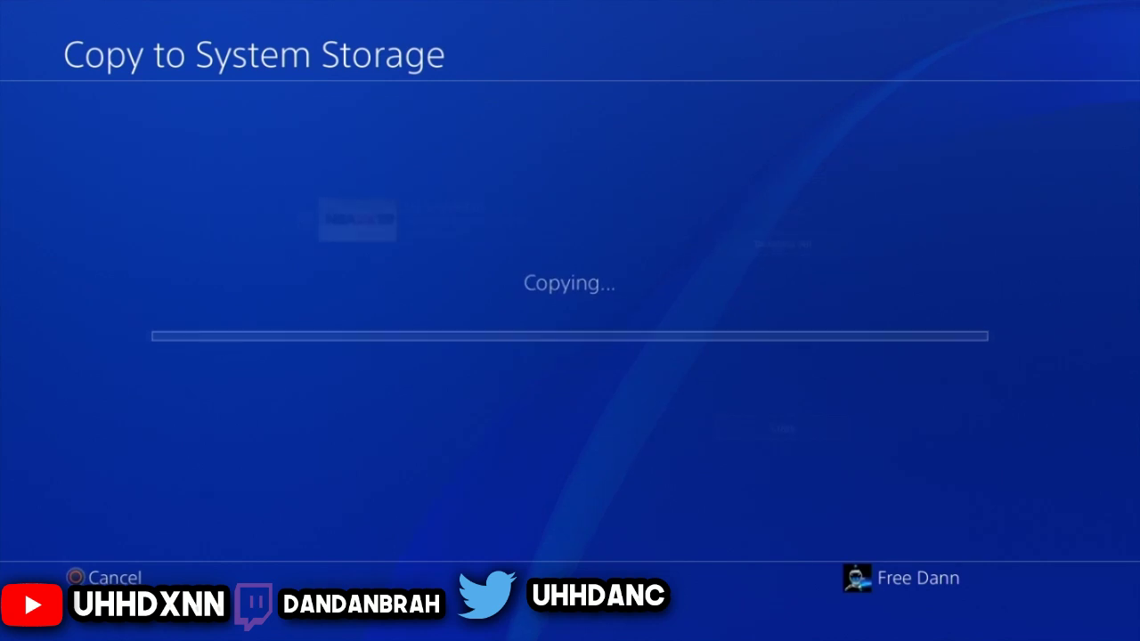
key(Return)
key(Down)
key(Right)
key(Return)
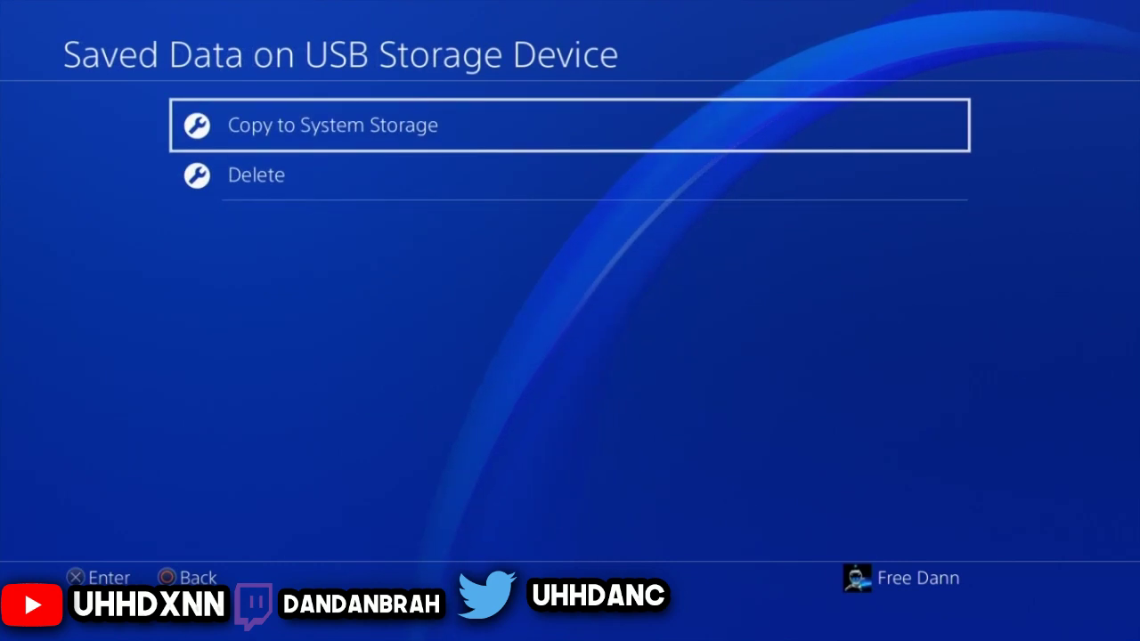
Return to the PS4 home screen, start NBA 2K19 and go to its MyCAREER section.
key(Home)
key(Return)
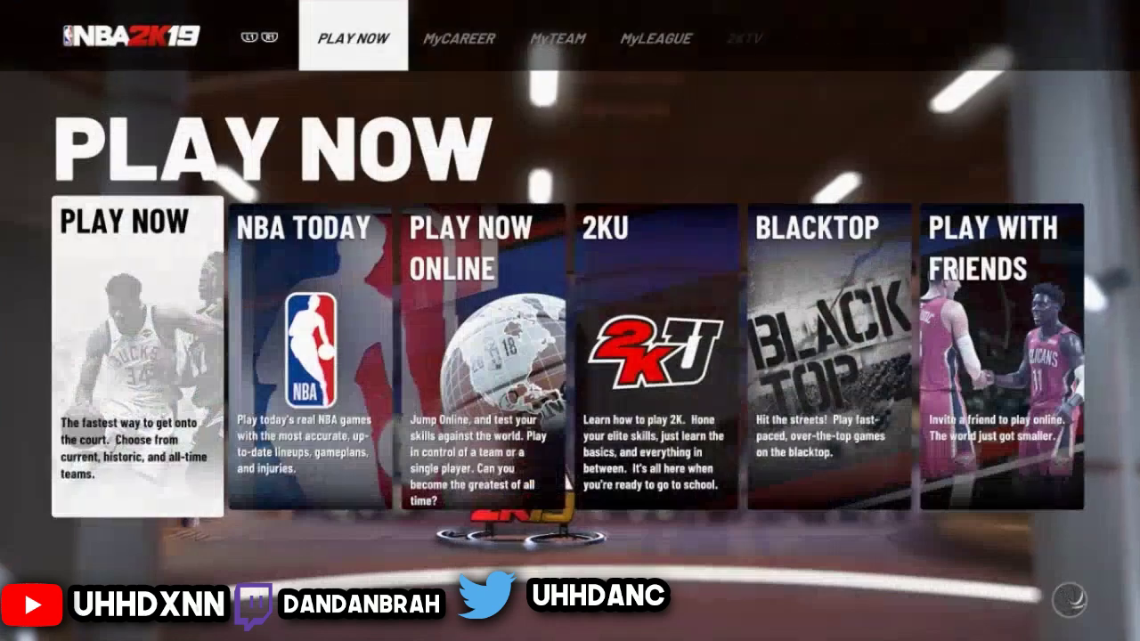
key(Right)
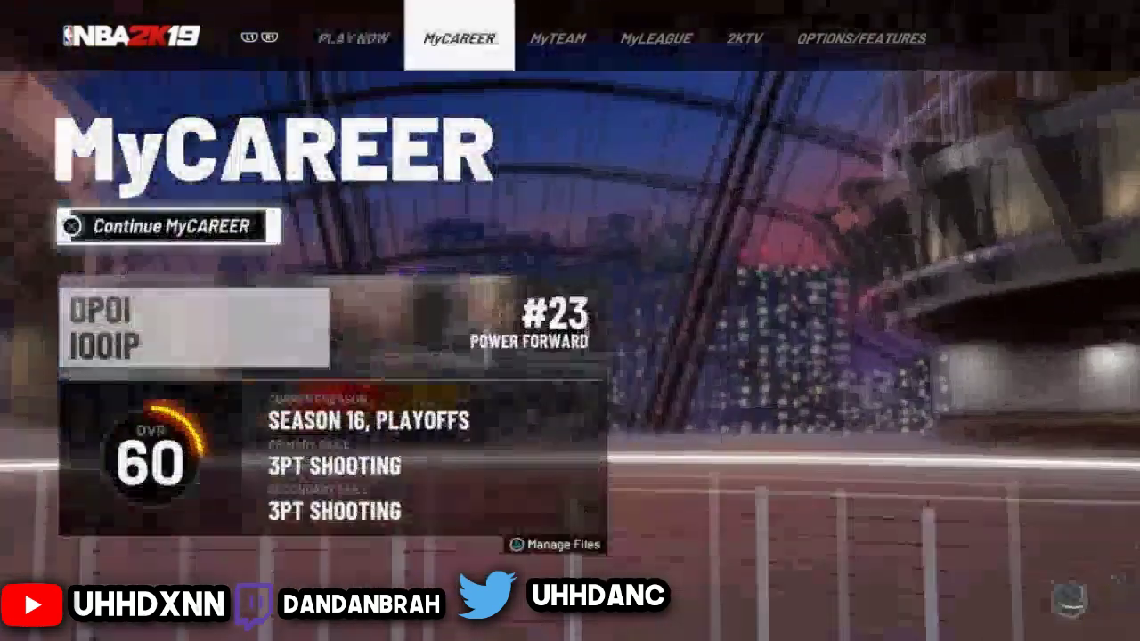
Browse the list of MyCAREER files and leave it without loading one.
key(Return)
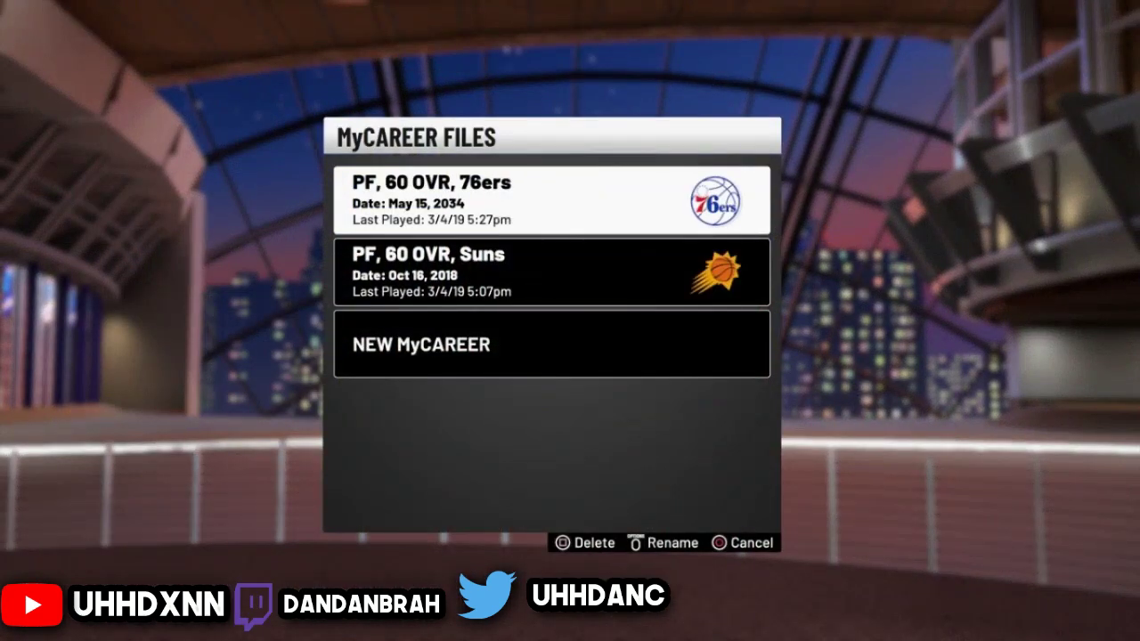
key(Down)
key(Up)
key(Down)
key(Escape)
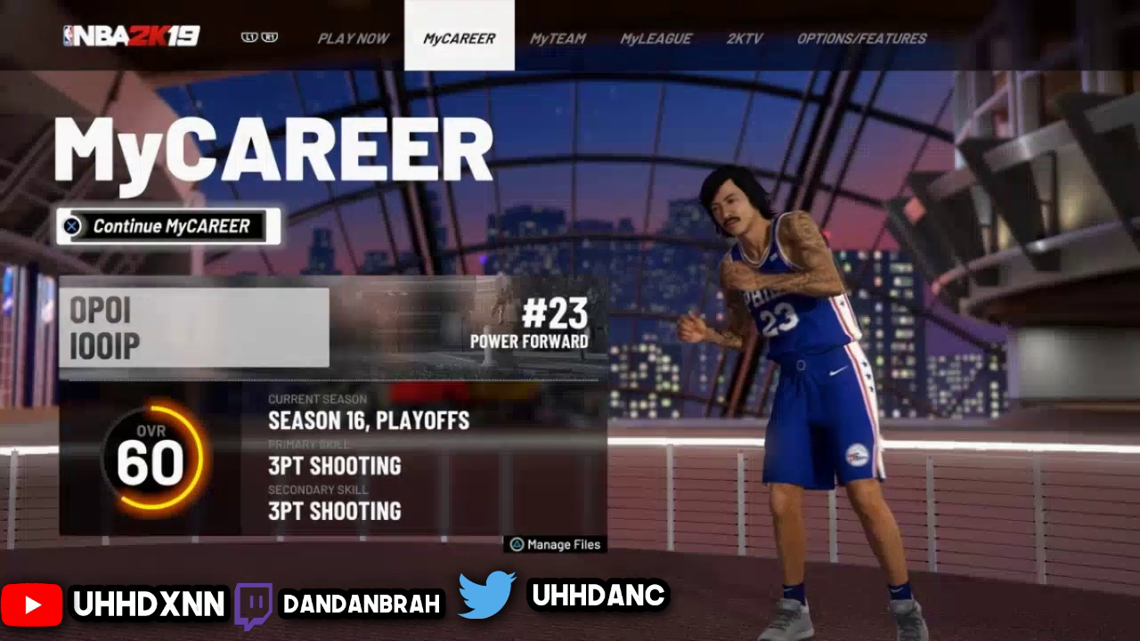
Reopen the MyCAREER files and load the PF, 60 OVR, Suns save.
key(Return)
key(Down)
key(Return)
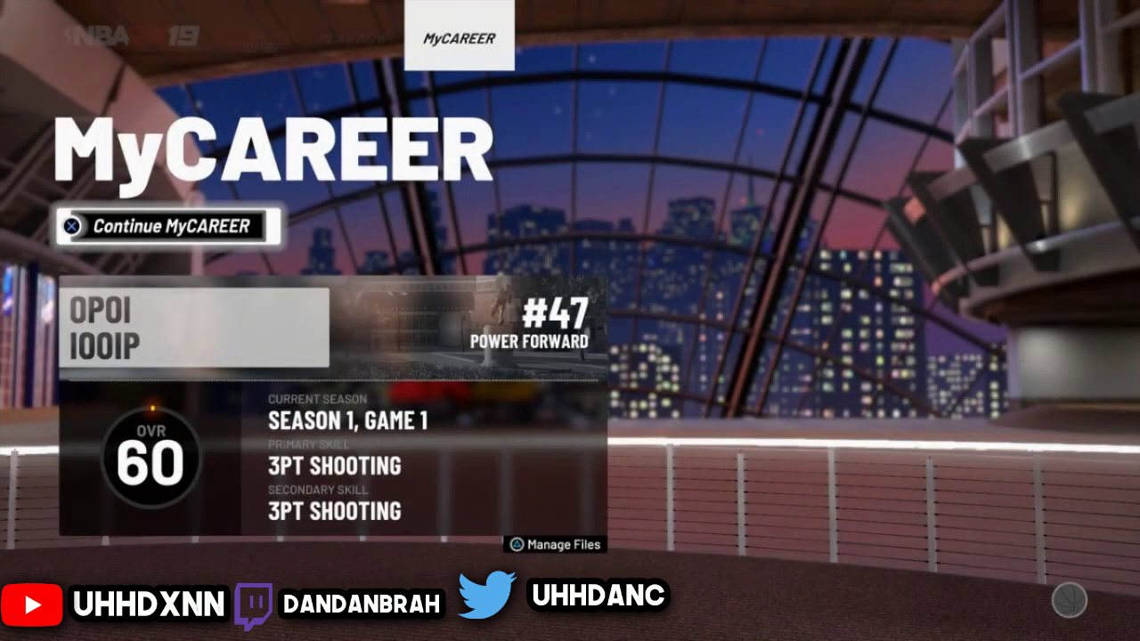